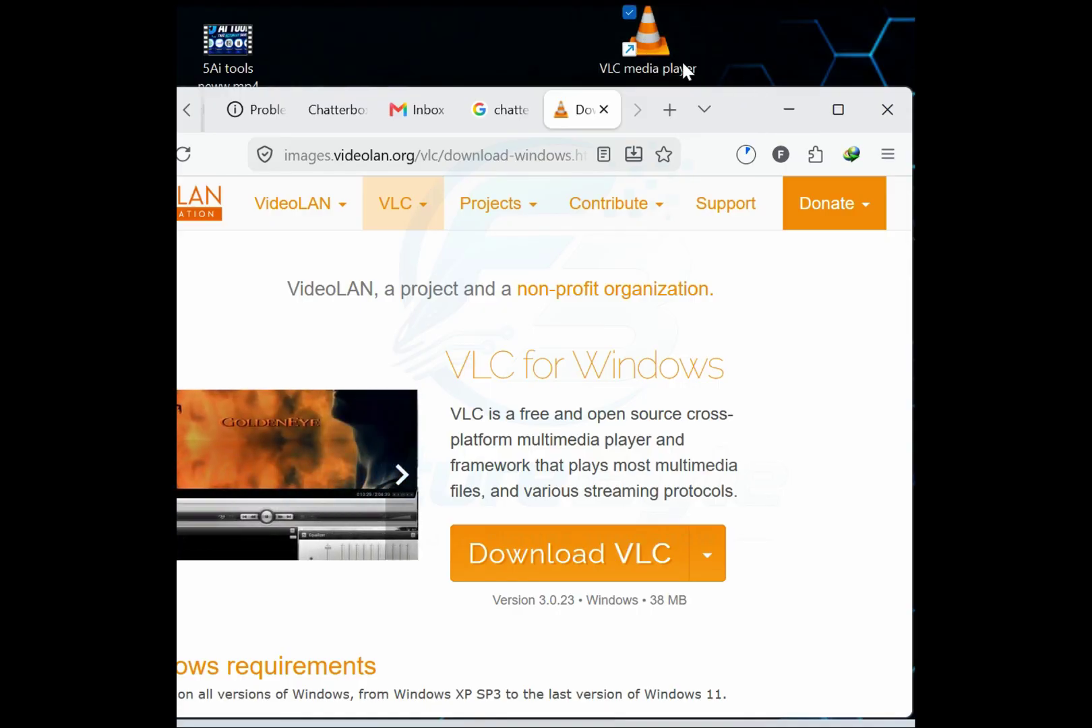
Launch VLC media player, clear the browser out of the way and start a Convert / Save job
{"action": "double_click", "coordinate": [658, 60]}
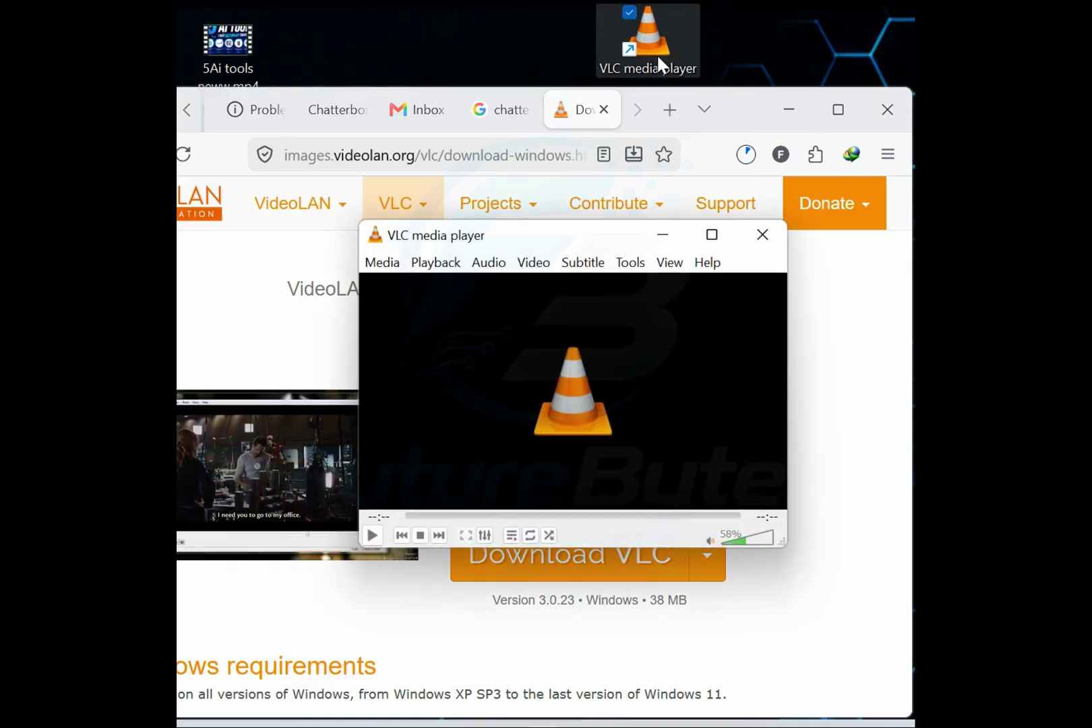
{"action": "left_click", "coordinate": [788, 110]}
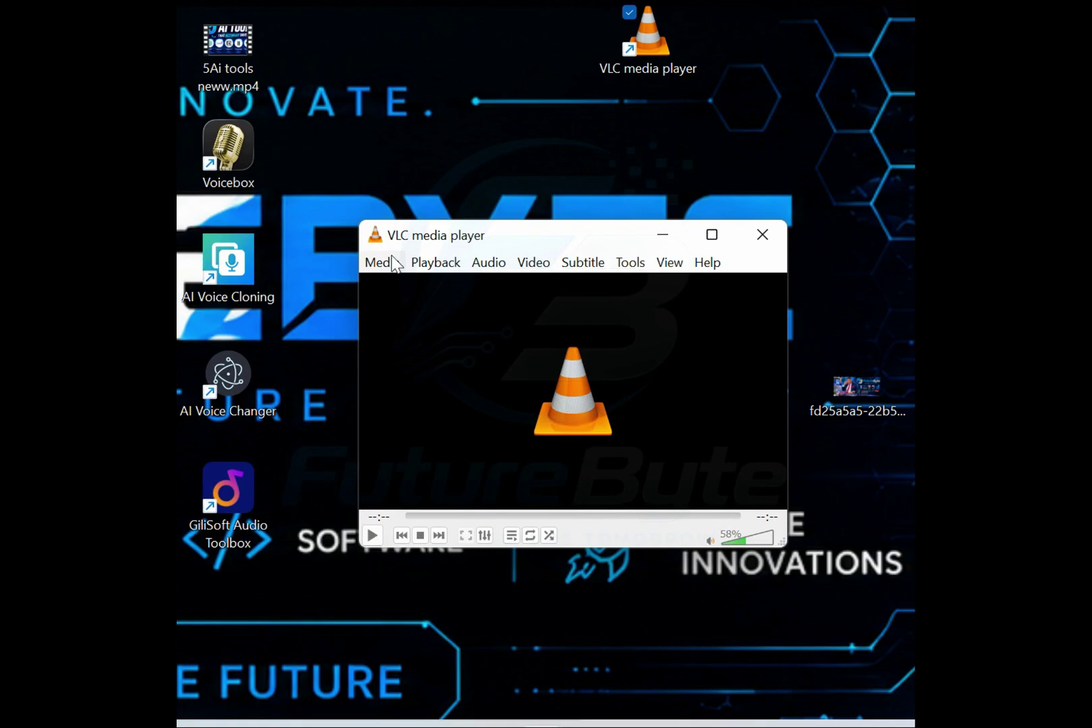
{"action": "left_click", "coordinate": [382, 262]}
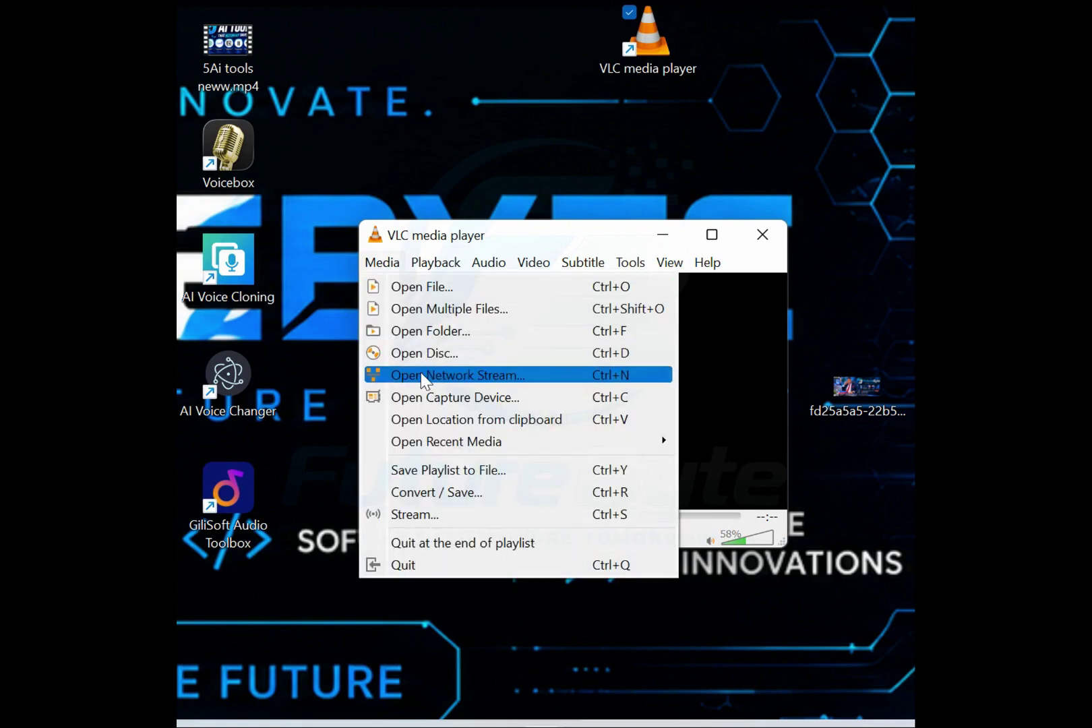
{"action": "left_click", "coordinate": [431, 493]}
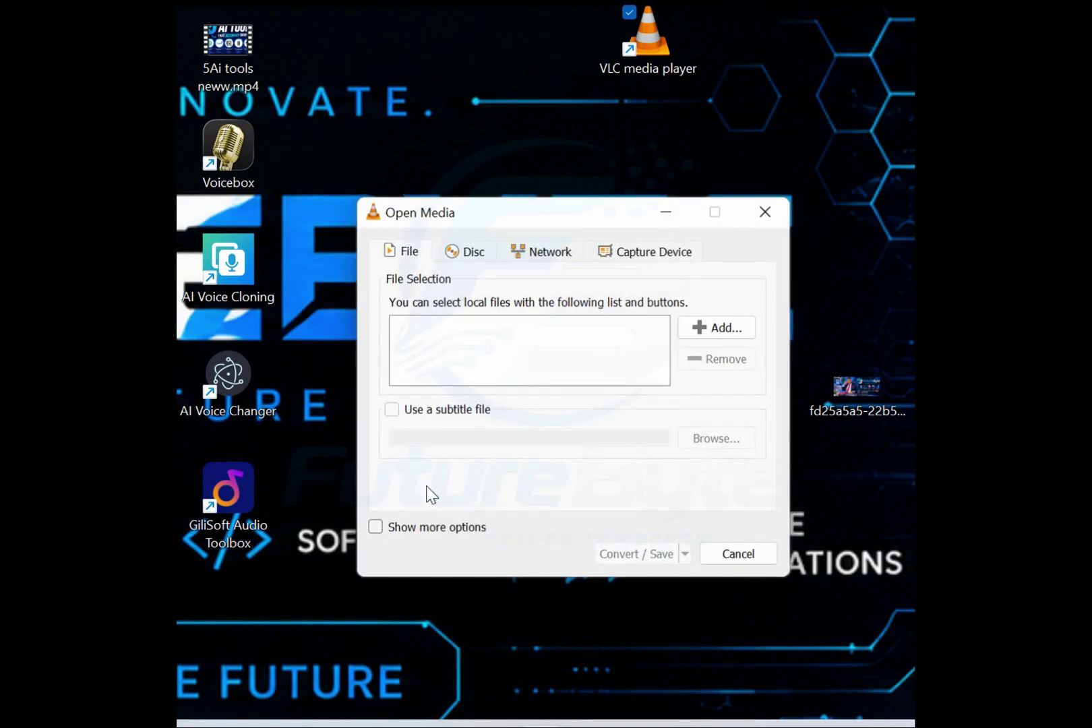
Add voive cloviii.mp3 from the ZD Soft Audios folder as the source and proceed to its conversion settings
{"action": "left_click", "coordinate": [702, 327]}
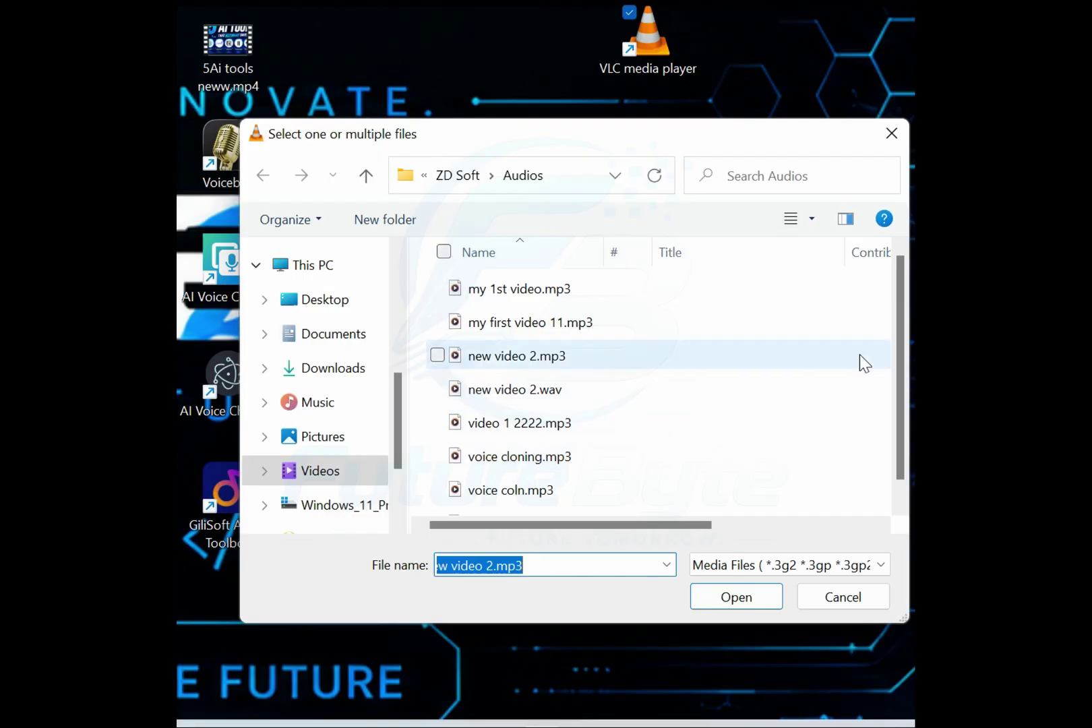
{"action": "scroll", "coordinate": [903, 331], "scroll_direction": "down", "scroll_amount": 1}
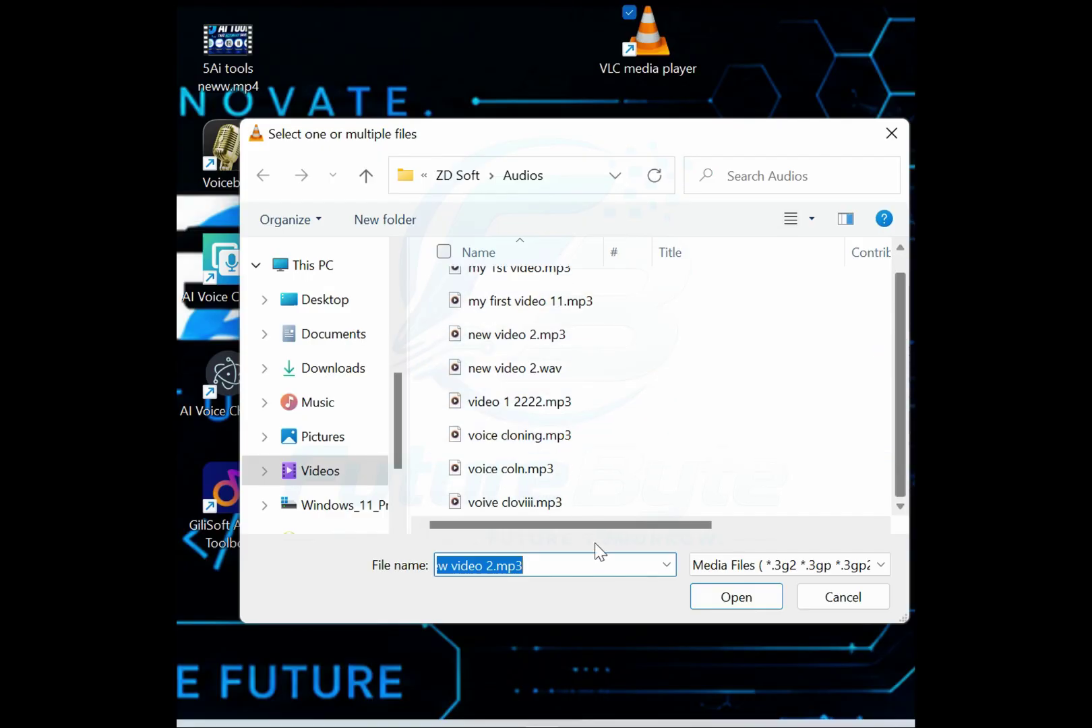
{"action": "left_click", "coordinate": [507, 503]}
{"action": "left_click", "coordinate": [735, 605]}
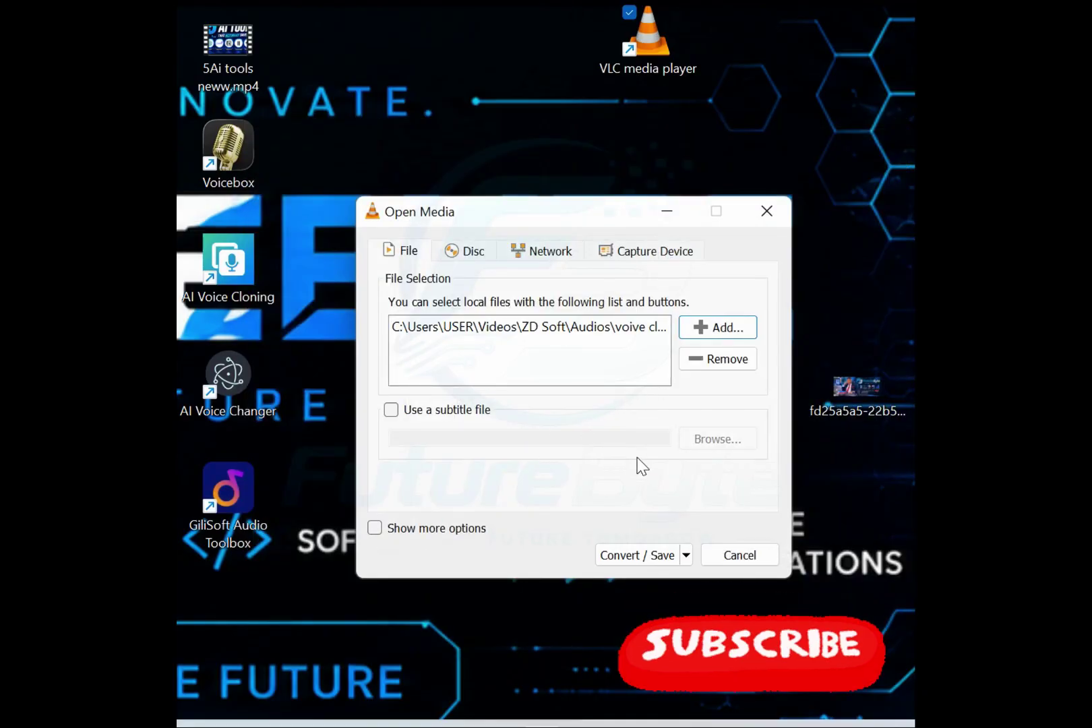
{"action": "left_click", "coordinate": [687, 555]}
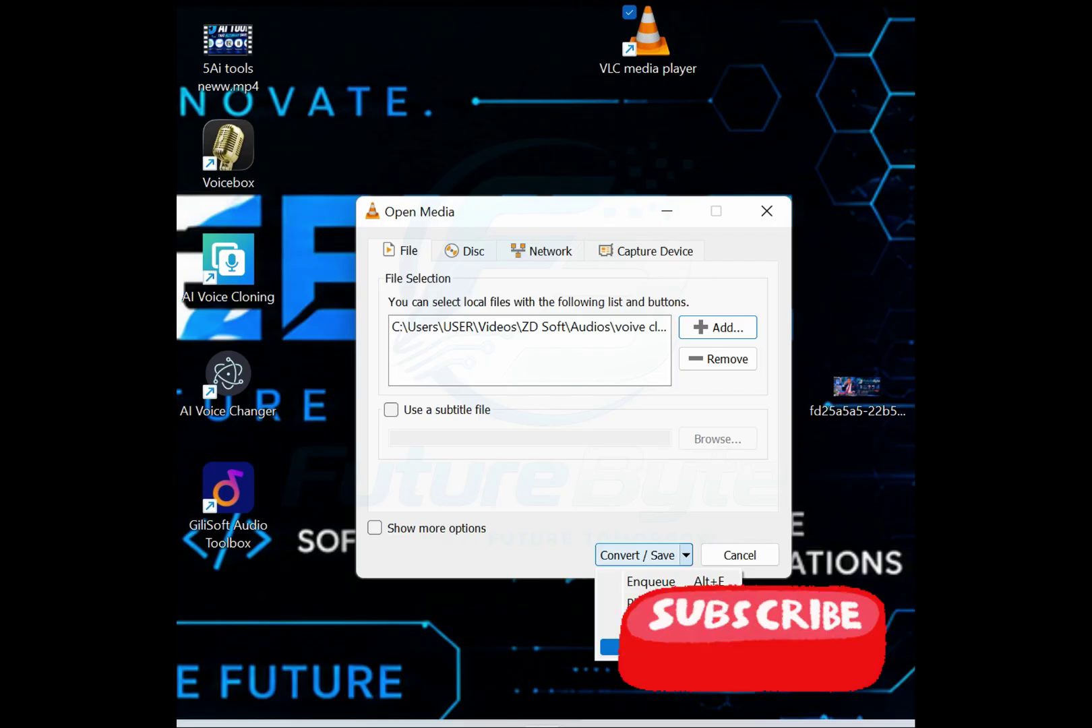
{"action": "left_click", "coordinate": [627, 648]}
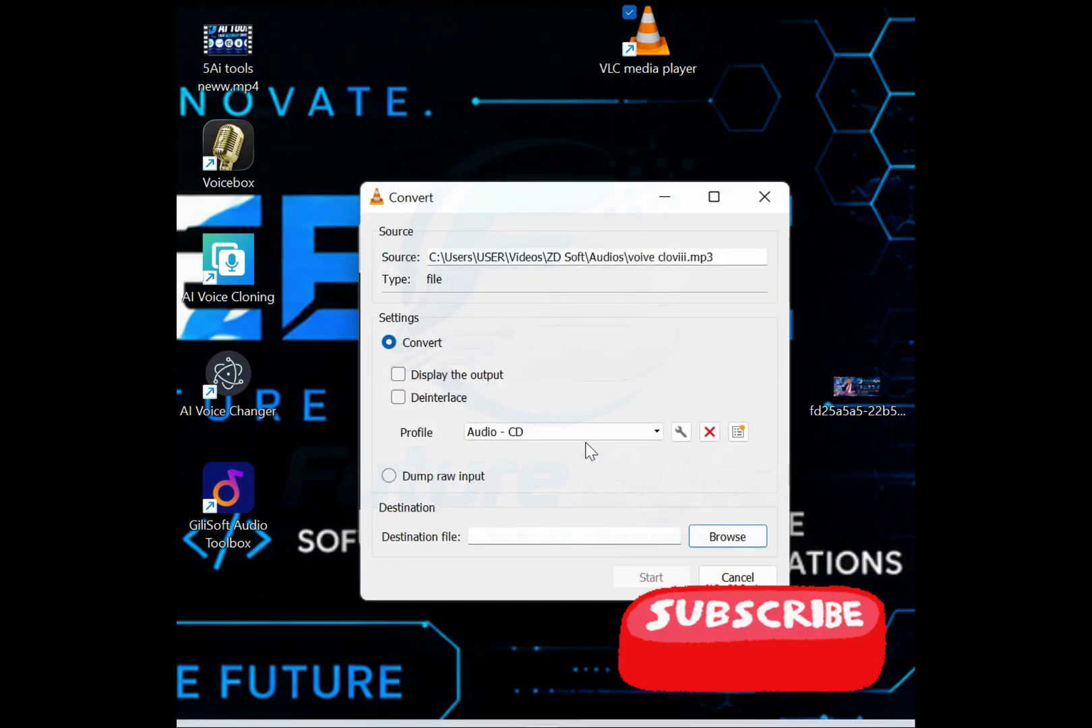
Select the Audio - CD profile for the conversion and save it with WAV encapsulation
{"action": "left_click", "coordinate": [654, 434]}
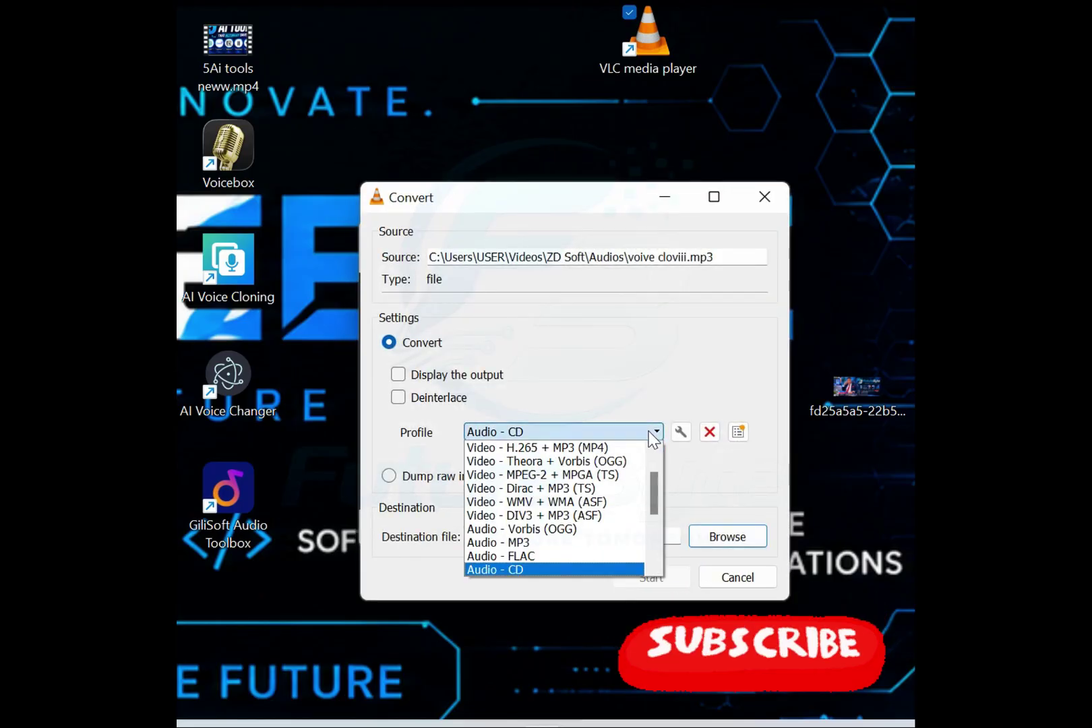
{"action": "left_click_drag", "start_coordinate": [650, 487], "coordinate": [662, 456]}
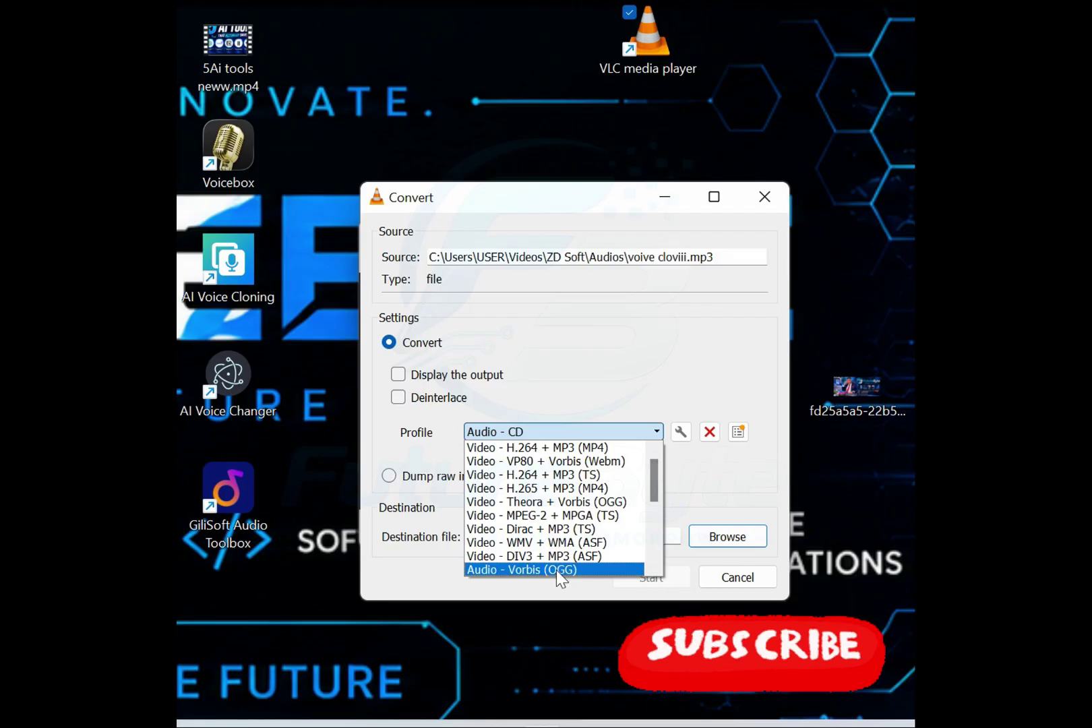
{"action": "left_click_drag", "start_coordinate": [650, 490], "coordinate": [654, 532]}
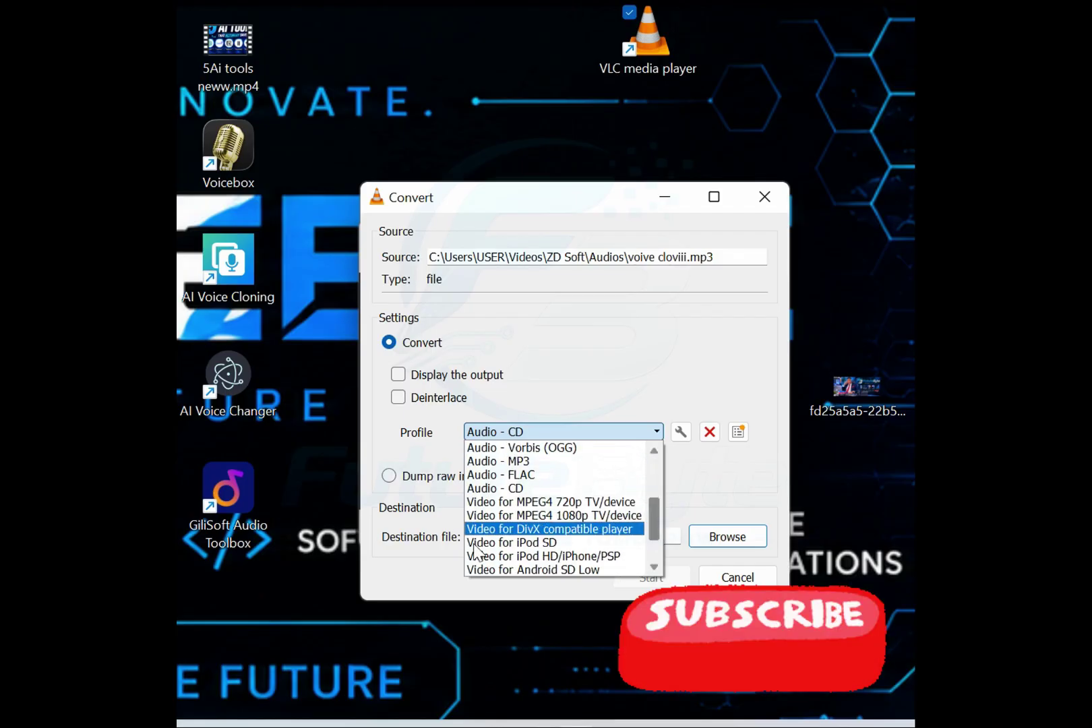
{"action": "left_click", "coordinate": [486, 489]}
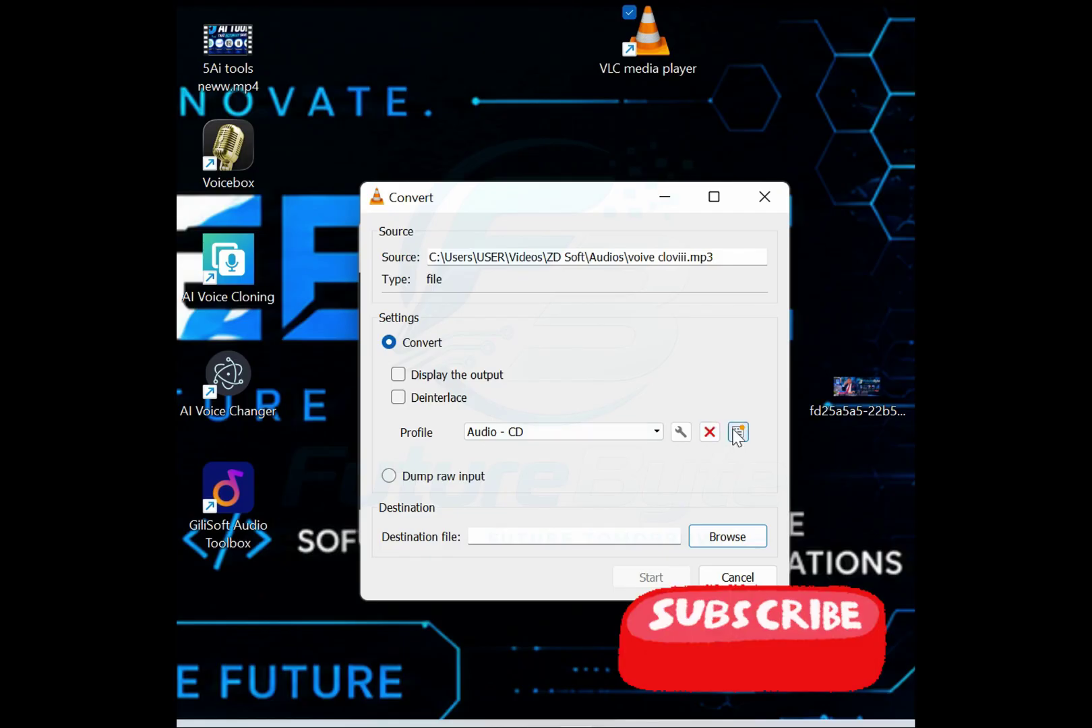
{"action": "left_click", "coordinate": [682, 435]}
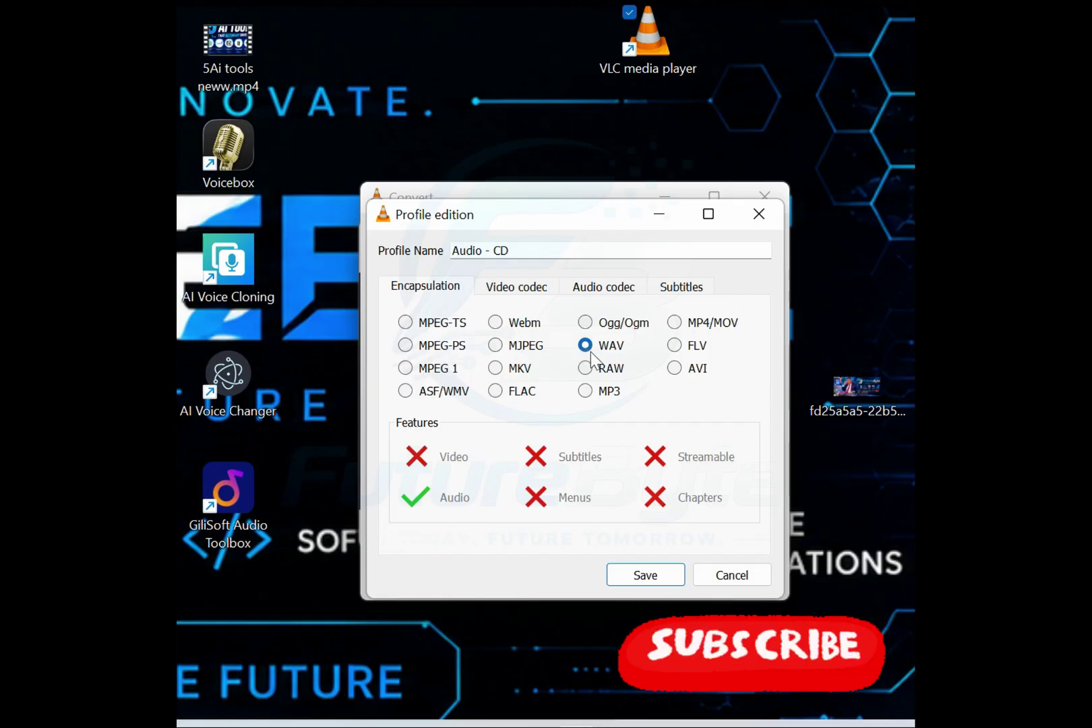
{"action": "left_click", "coordinate": [641, 575]}
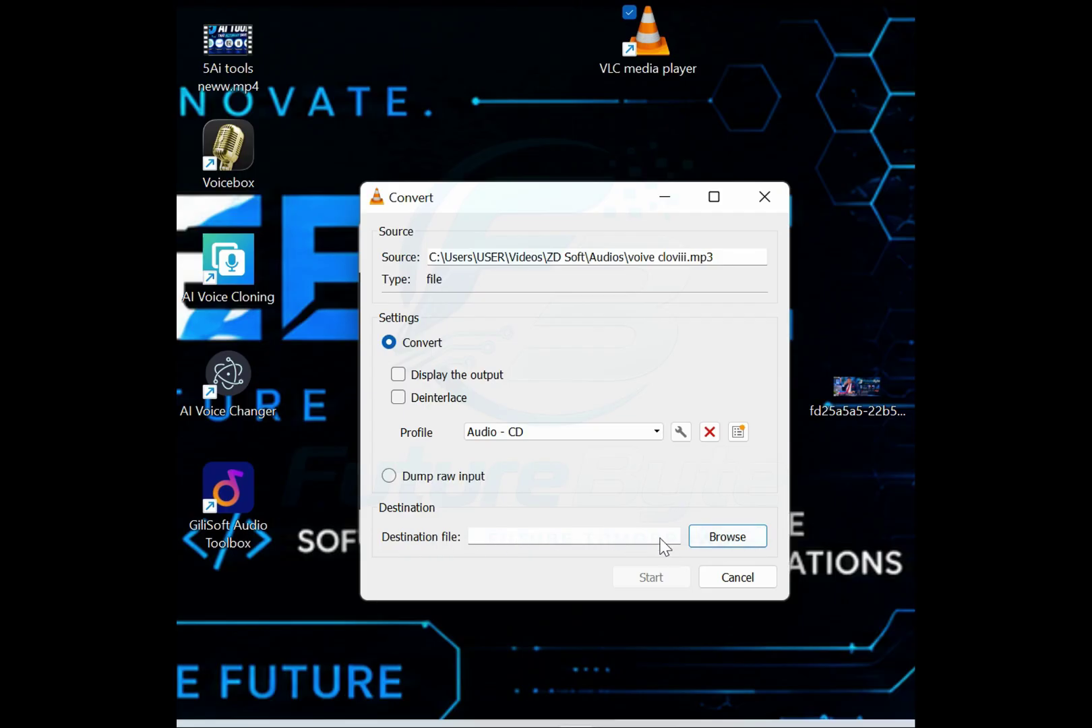
Set the destination to voive cloviii as a WAV file in the Audios folder and start the conversion
{"action": "left_click", "coordinate": [724, 541]}
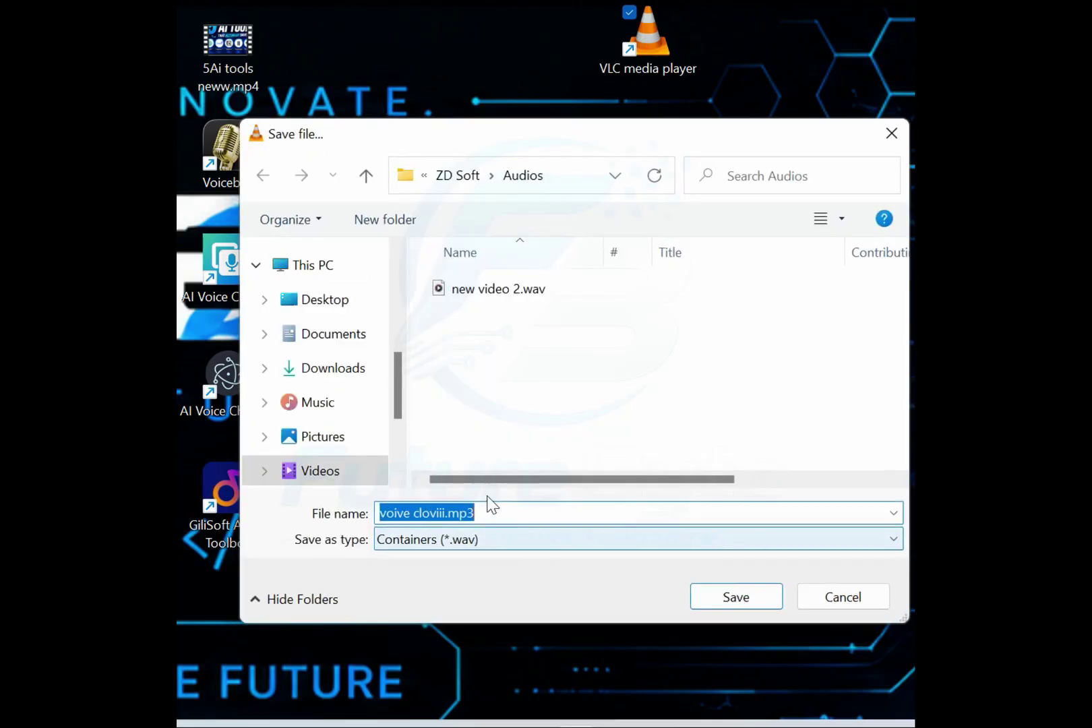
{"action": "left_click", "coordinate": [496, 517]}
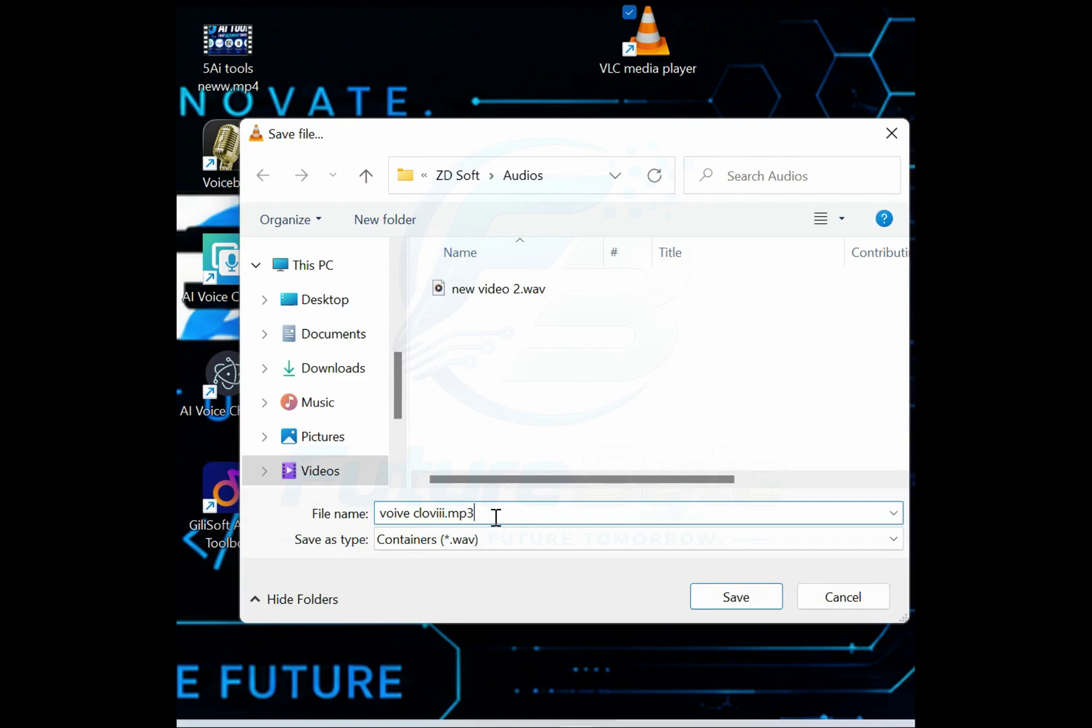
{"action": "key", "text": "BackSpace"}
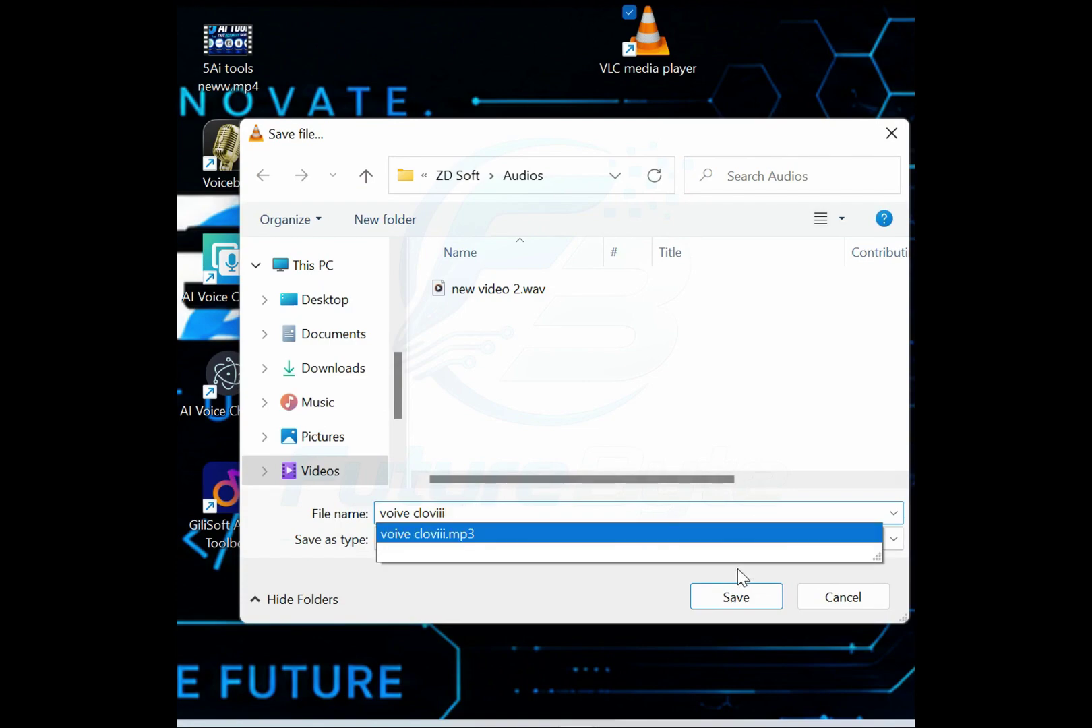
{"action": "left_click", "coordinate": [736, 599]}
{"action": "left_click", "coordinate": [736, 599]}
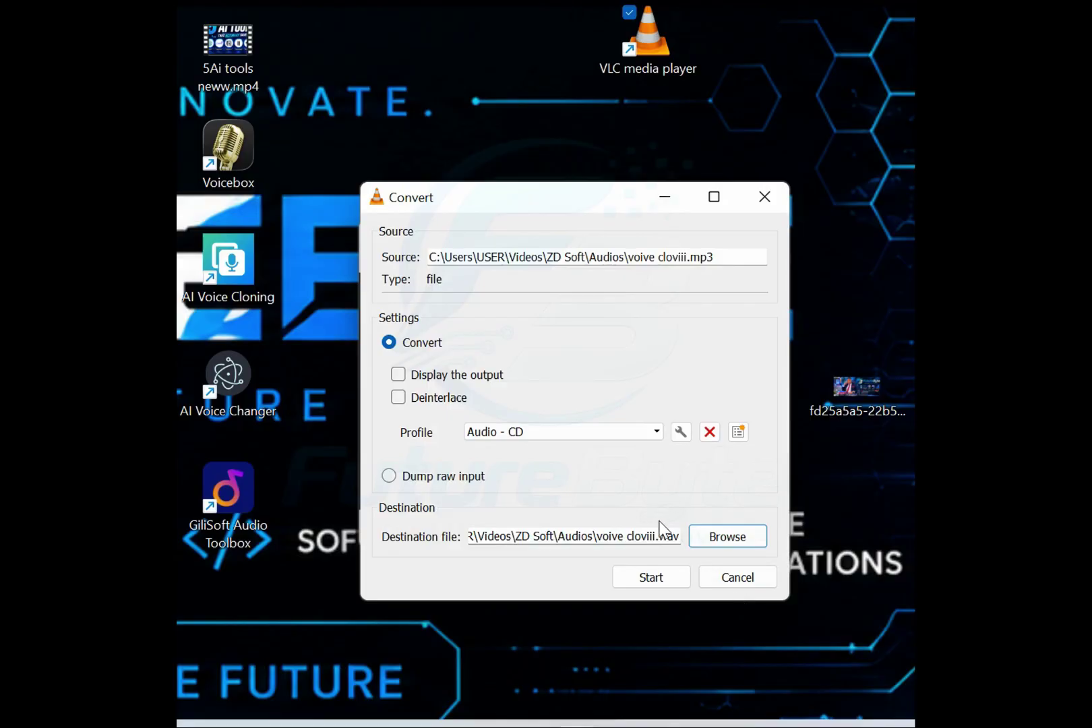
{"action": "left_click", "coordinate": [652, 577]}
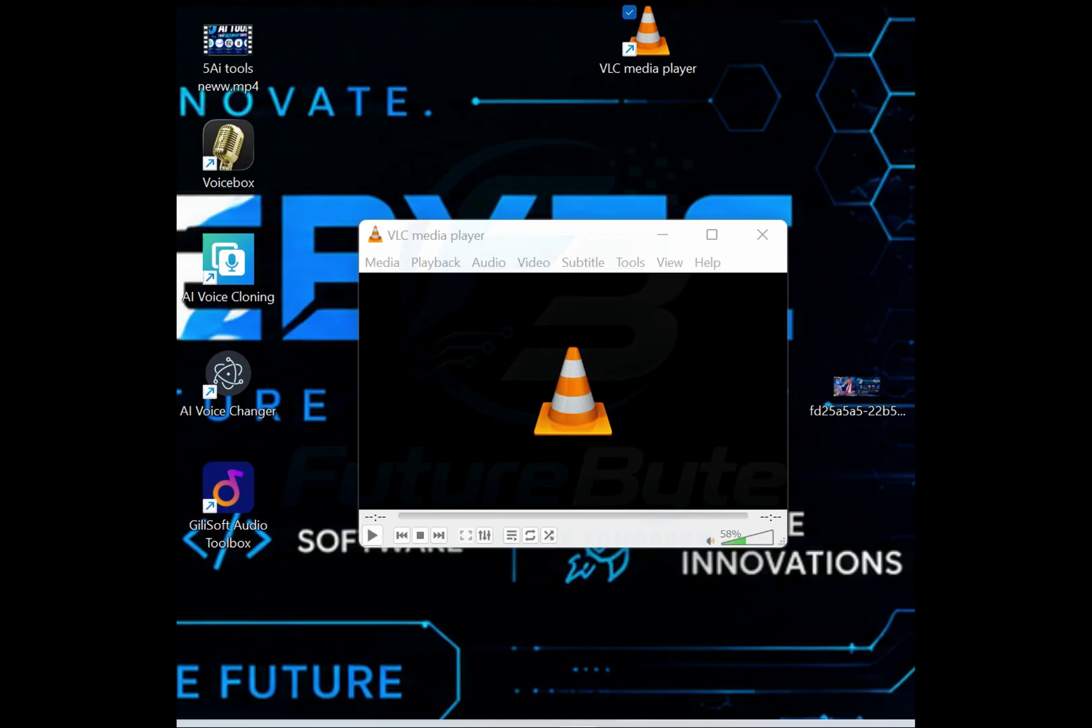
Switch to File Explorer and open the Audios folder under Videos, ZD Soft
{"action": "key", "text": "alt+Tab"}
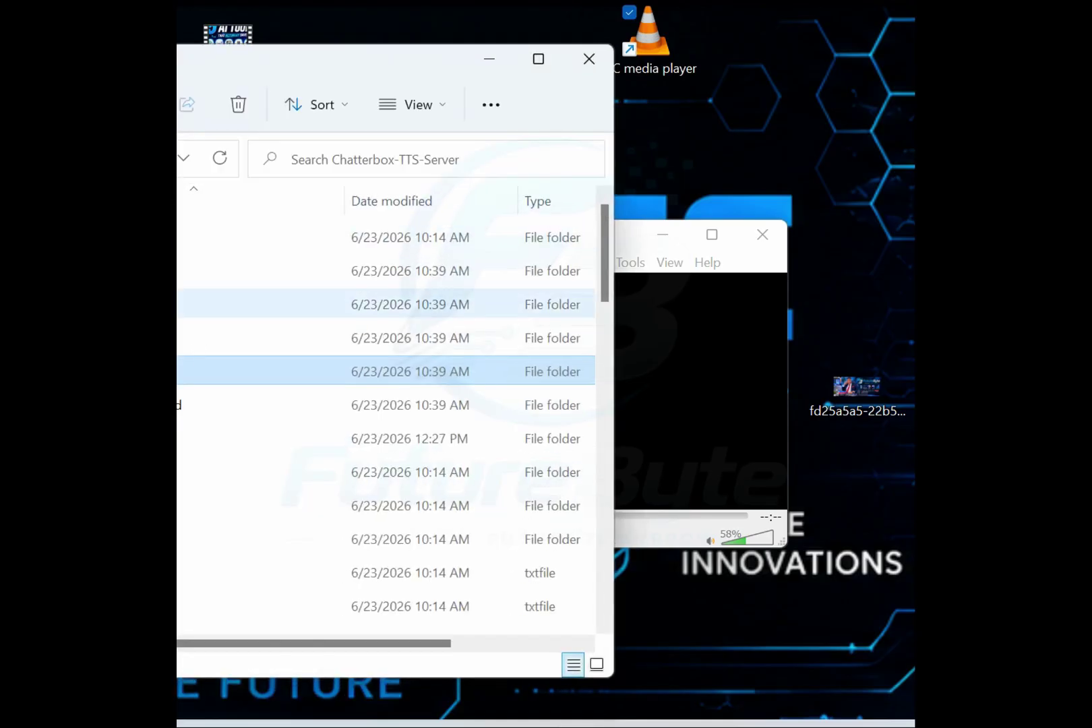
{"action": "key", "text": "Return"}
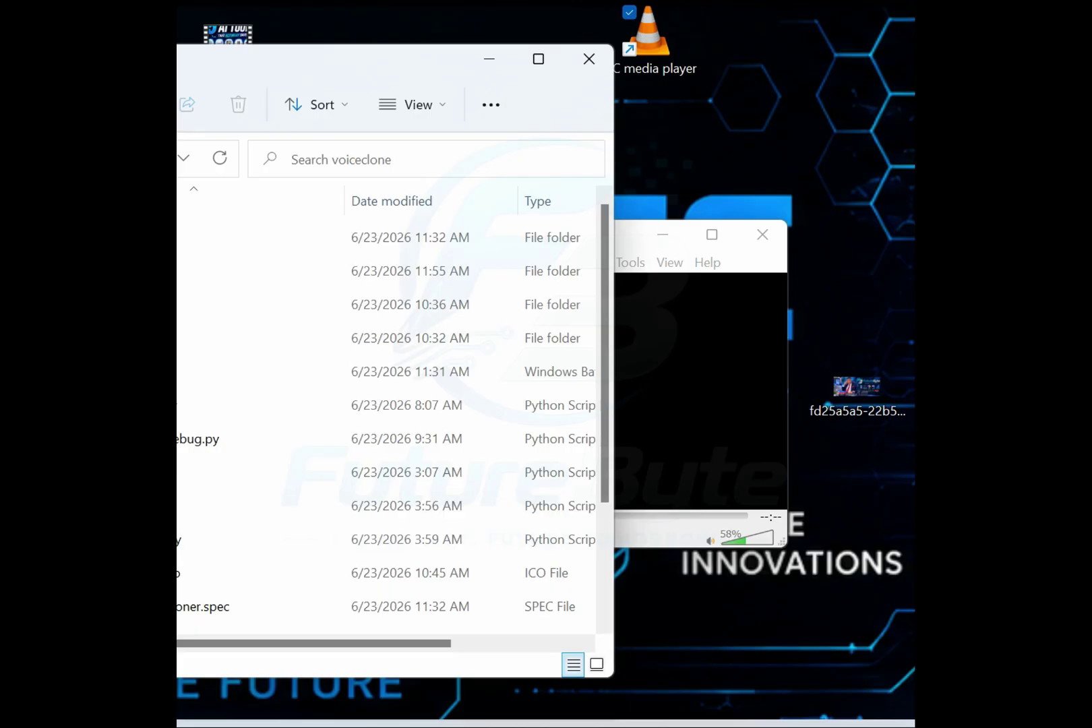
{"action": "left_click_drag", "start_coordinate": [129, 57], "coordinate": [480, 41]}
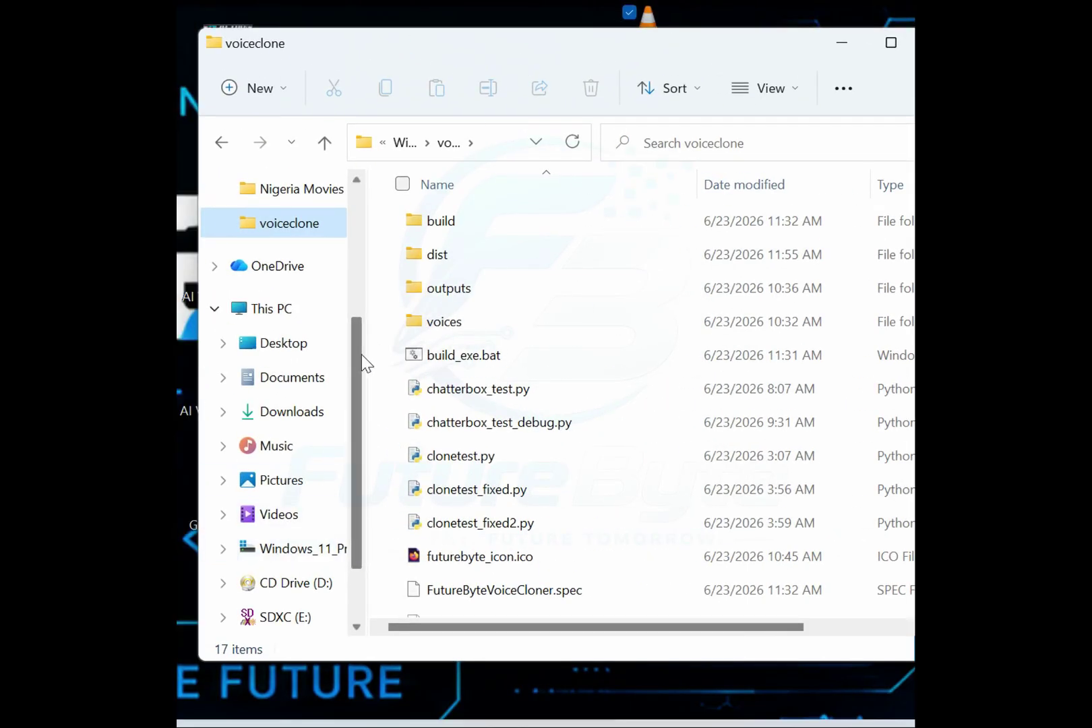
{"action": "left_click", "coordinate": [287, 517]}
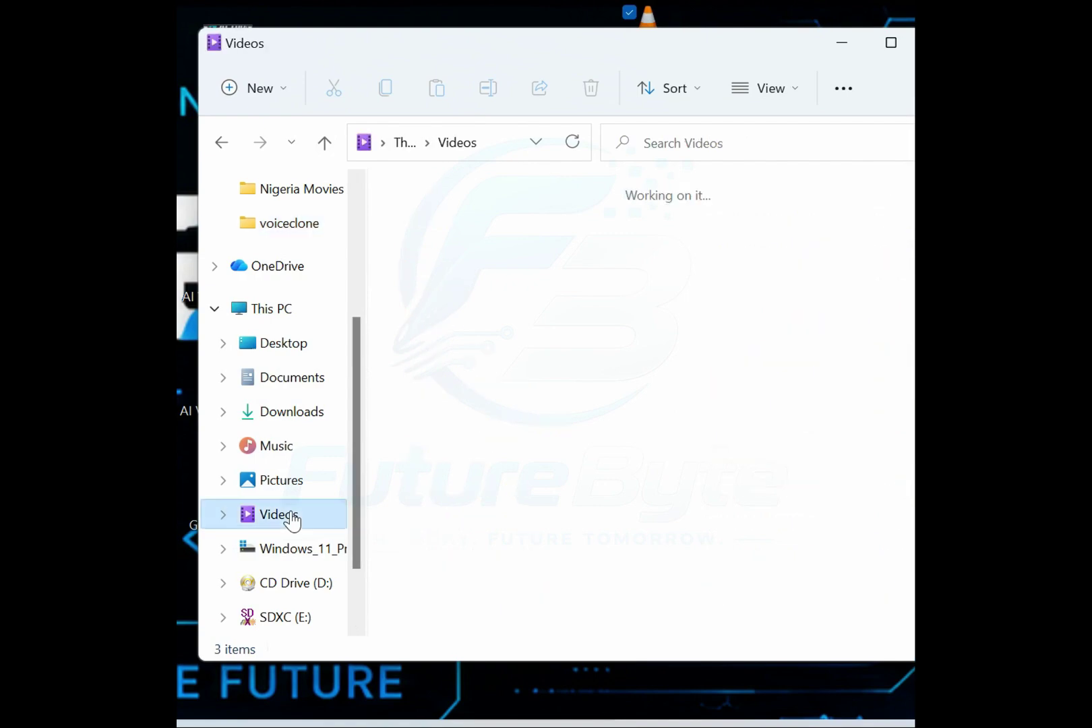
{"action": "double_click", "coordinate": [556, 253]}
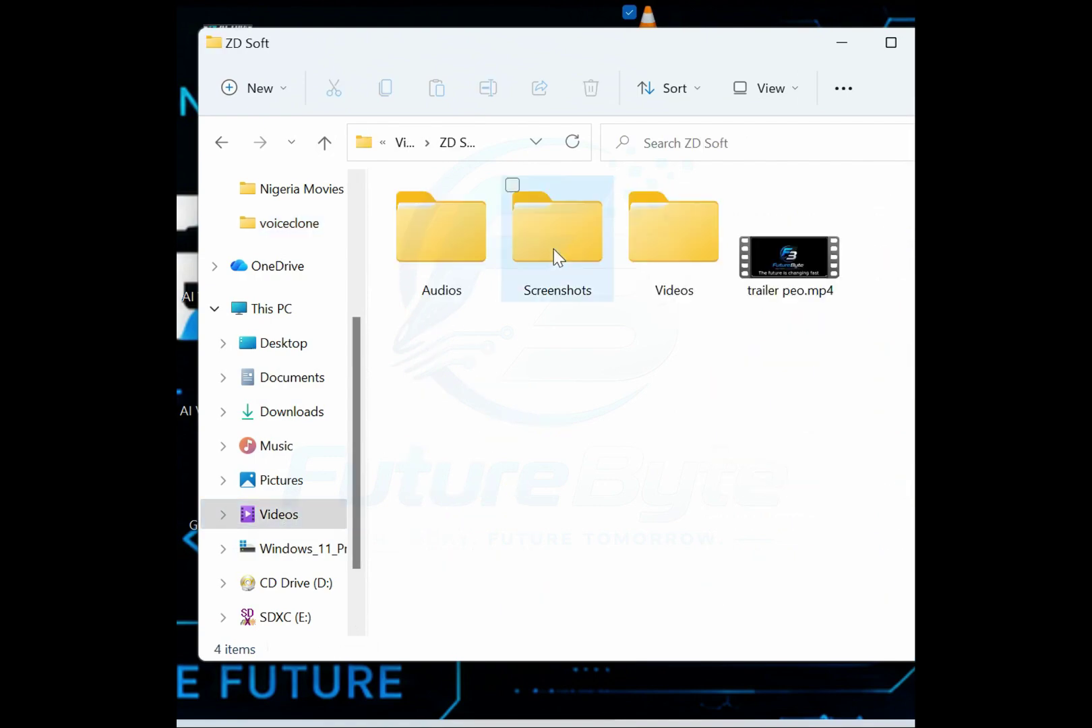
{"action": "double_click", "coordinate": [442, 233]}
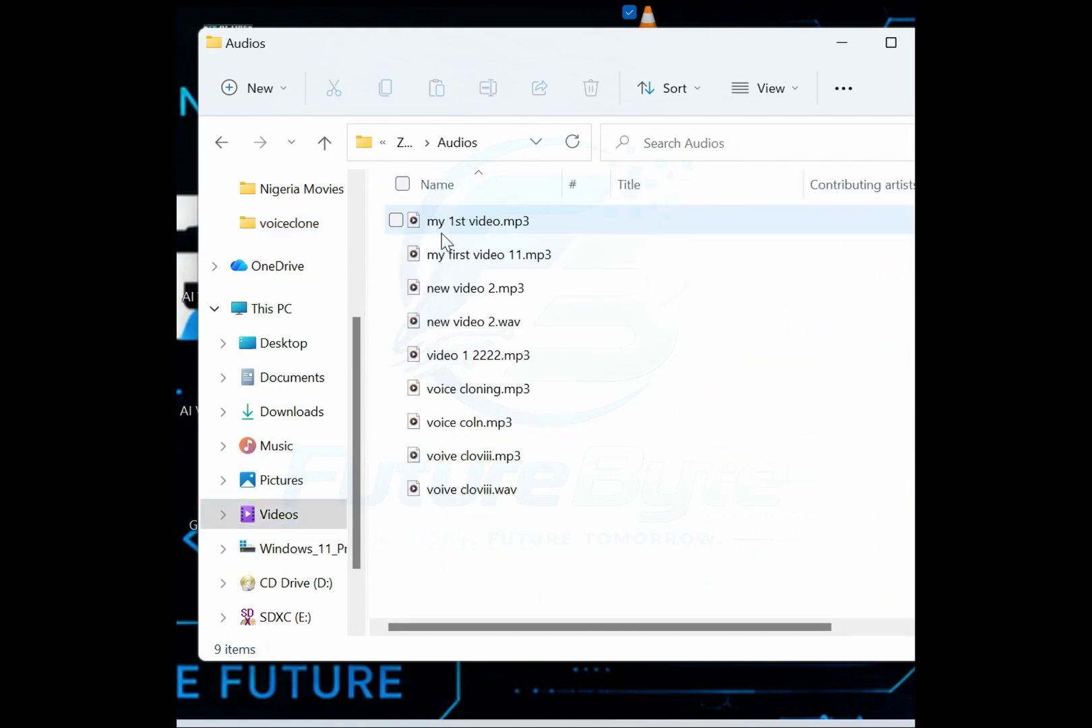
Play the converted voive cloviii.wav in Media Player to check it, pausing the playback at the end
{"action": "mouse_move", "coordinate": [506, 499]}
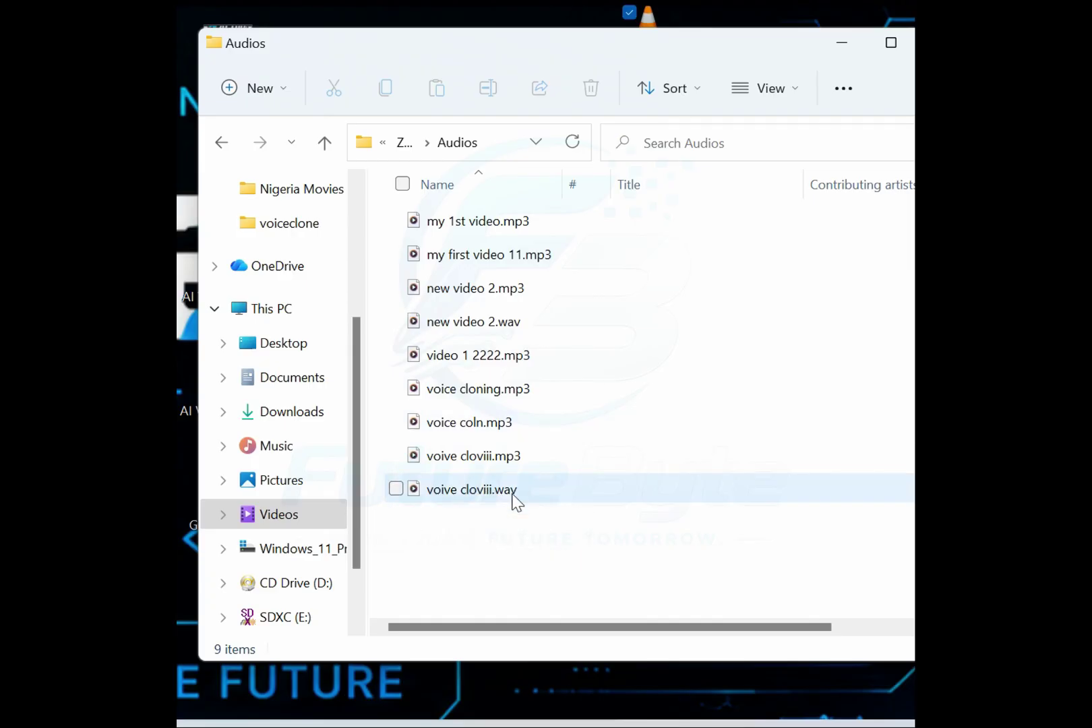
{"action": "left_click", "coordinate": [482, 499]}
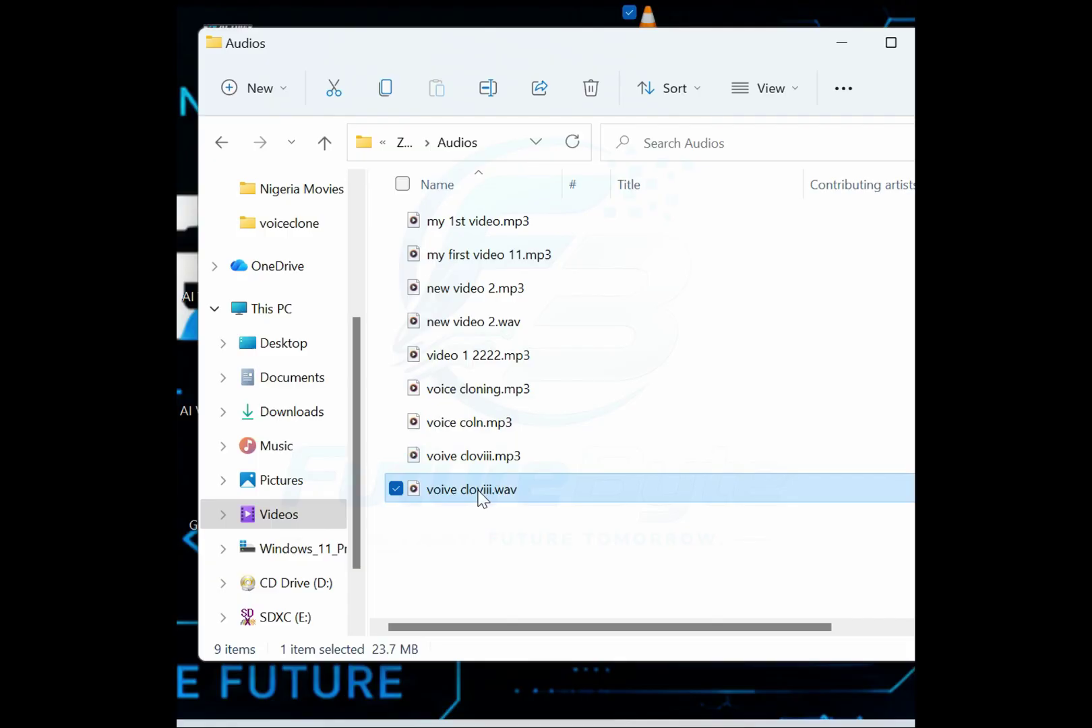
{"action": "double_click", "coordinate": [482, 495]}
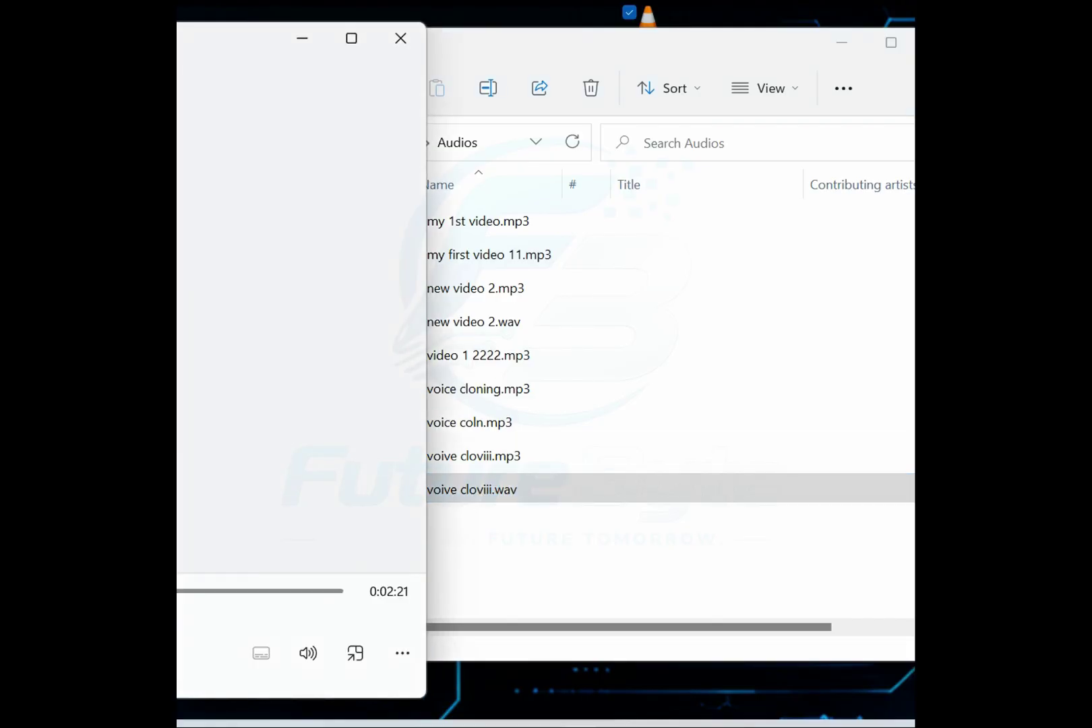
{"action": "left_click_drag", "start_coordinate": [626, 45], "coordinate": [619, 39]}
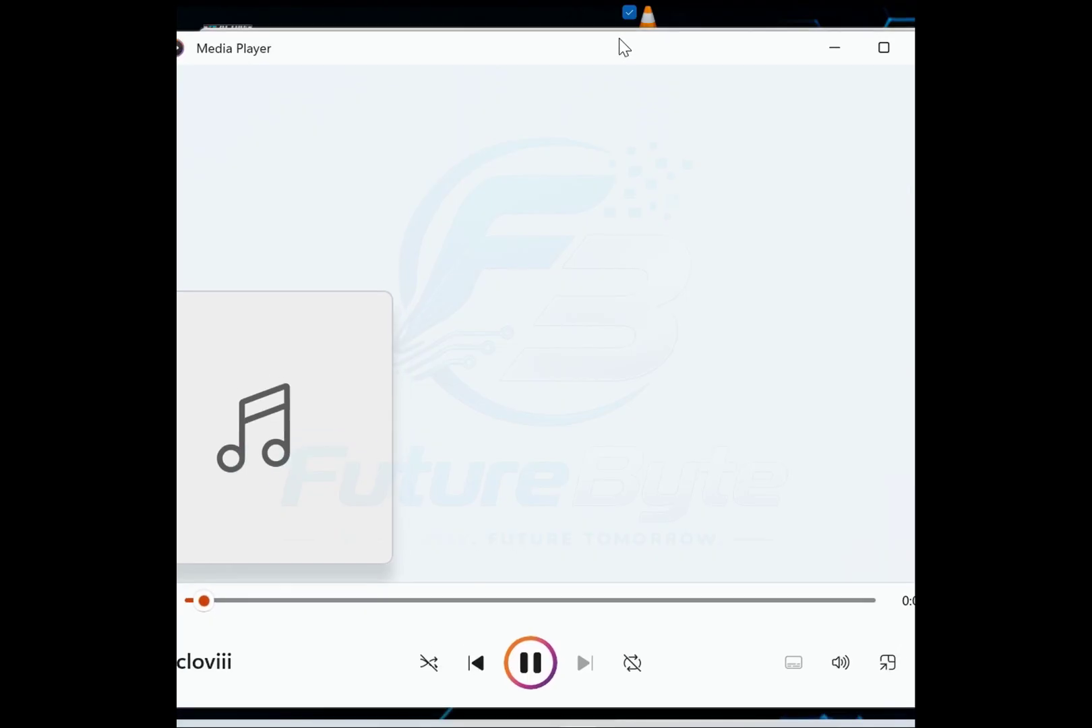
{"action": "left_click", "coordinate": [530, 664]}
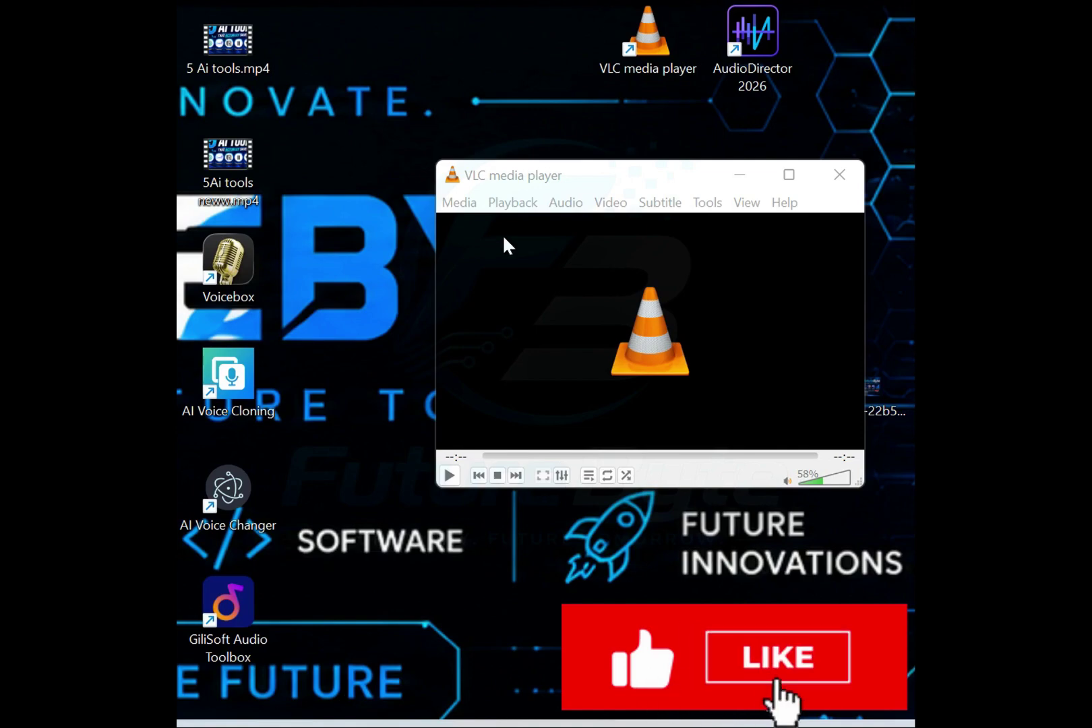
Start a new Convert / Save job and add Rec 0009.mp4 from the Videos folder under ZD Soft as its source
{"action": "left_click", "coordinate": [470, 201]}
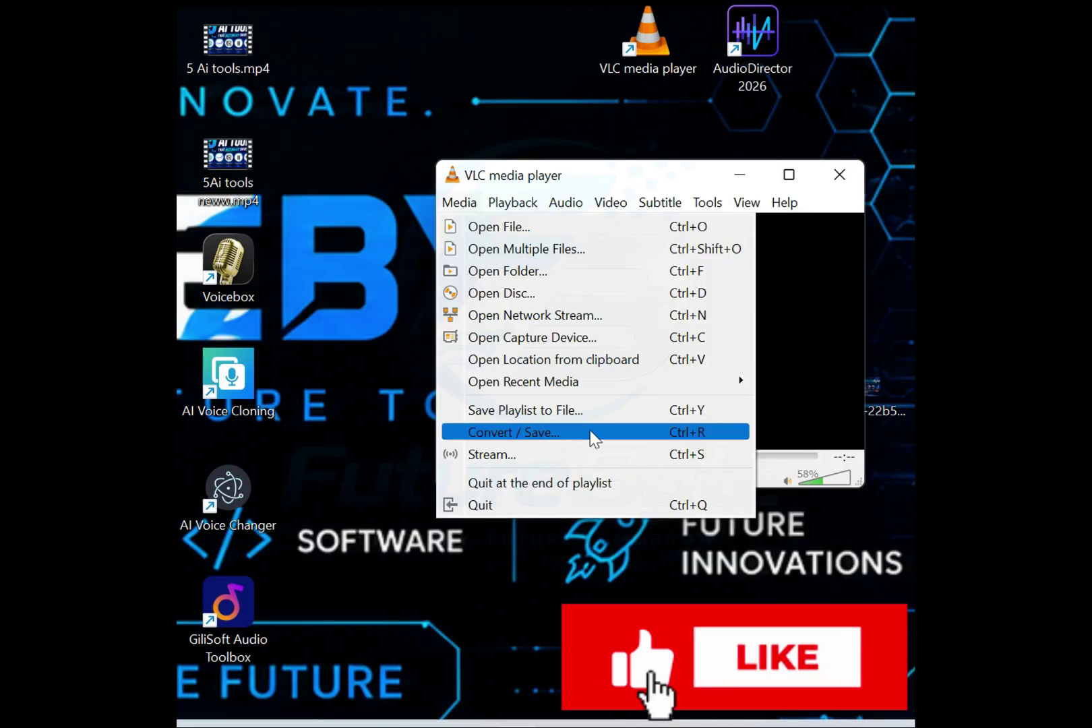
{"action": "left_click", "coordinate": [547, 434]}
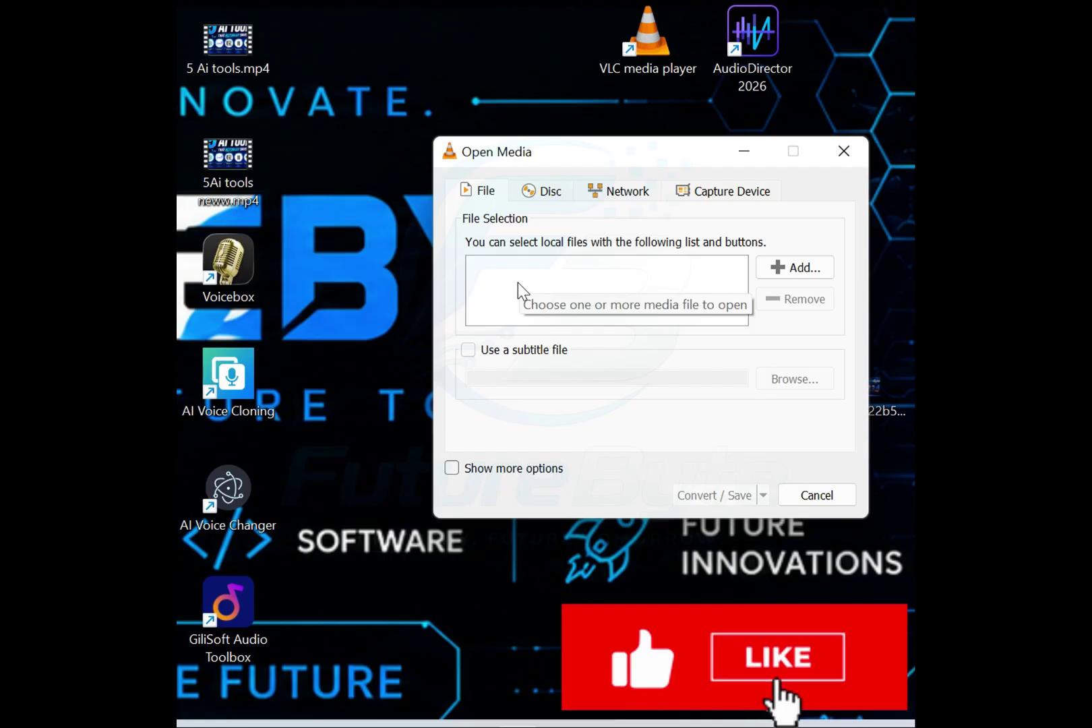
{"action": "left_click", "coordinate": [796, 270]}
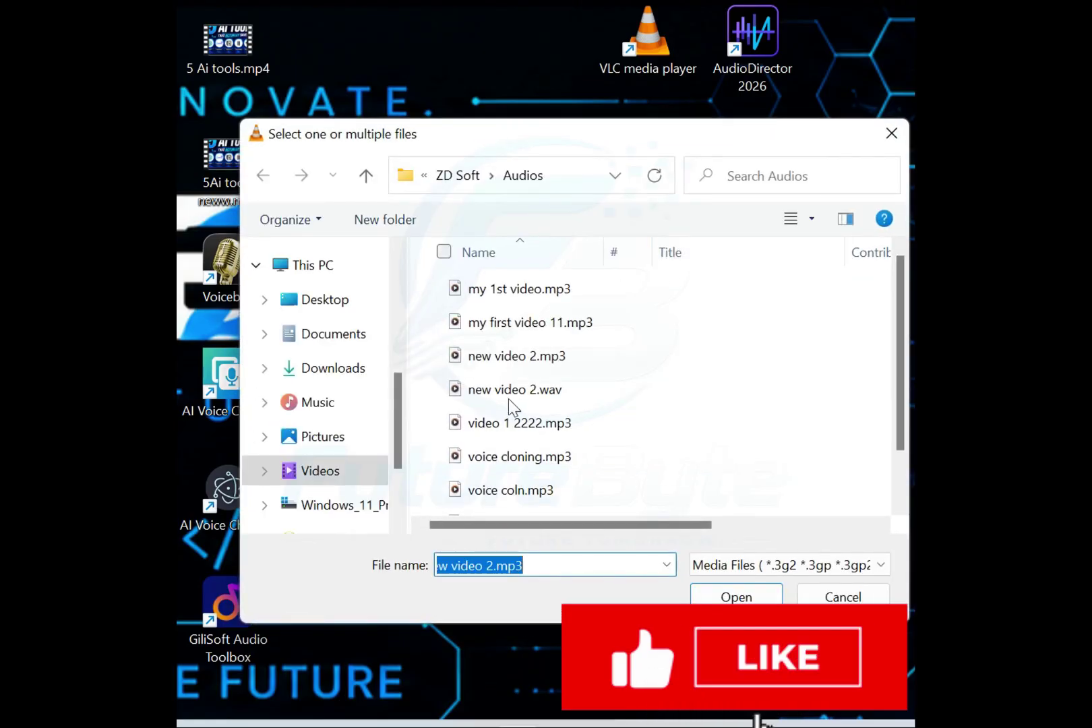
{"action": "left_click", "coordinate": [337, 484]}
{"action": "double_click", "coordinate": [502, 333]}
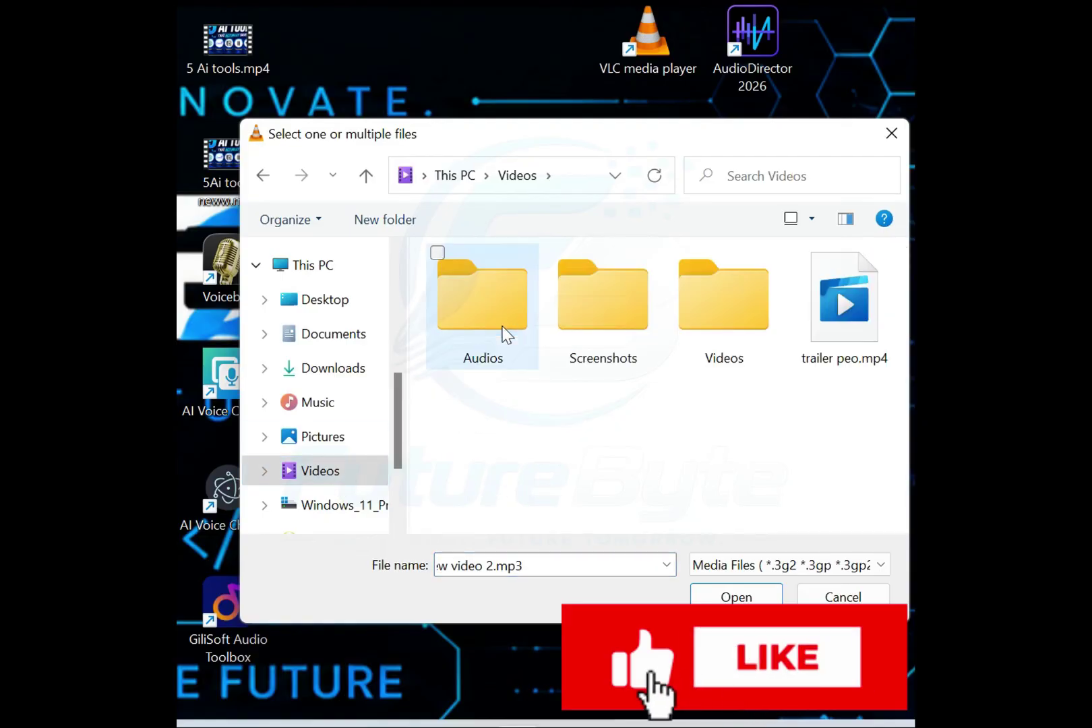
{"action": "double_click", "coordinate": [741, 318]}
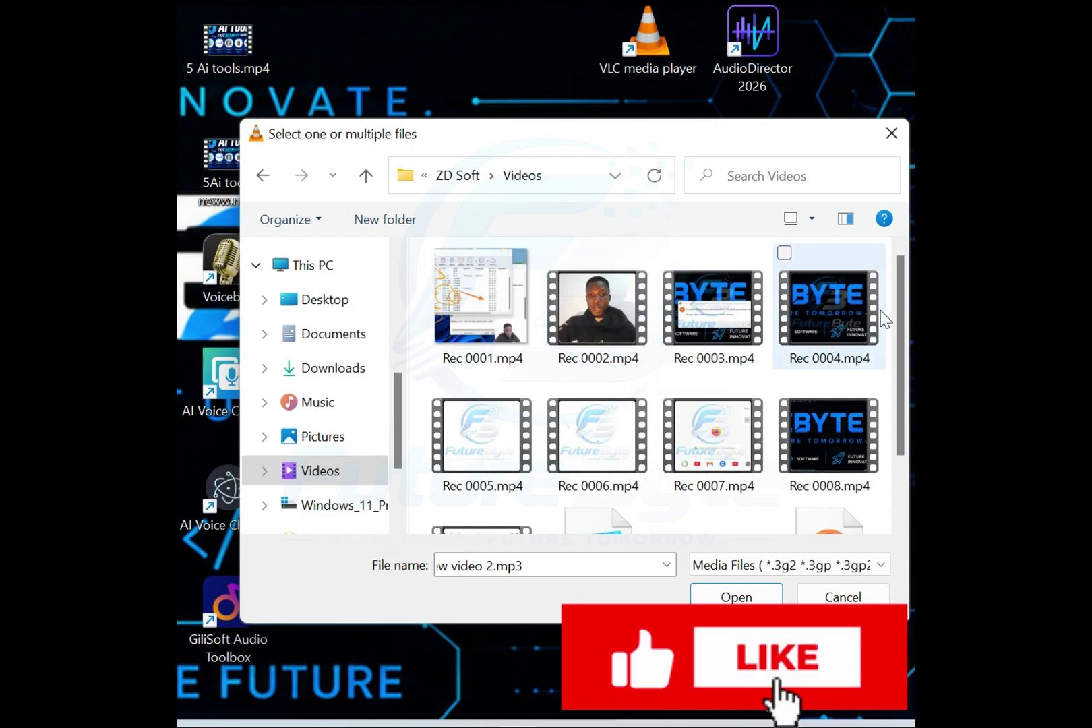
{"action": "left_click_drag", "start_coordinate": [901, 294], "coordinate": [899, 351]}
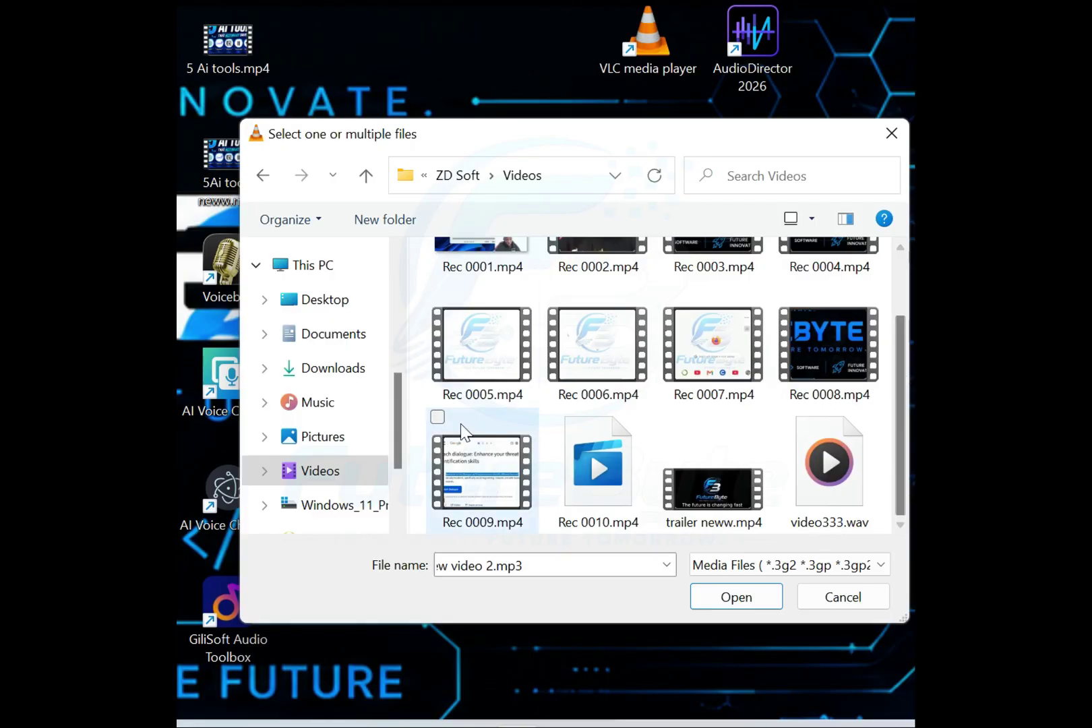
{"action": "left_click", "coordinate": [472, 491]}
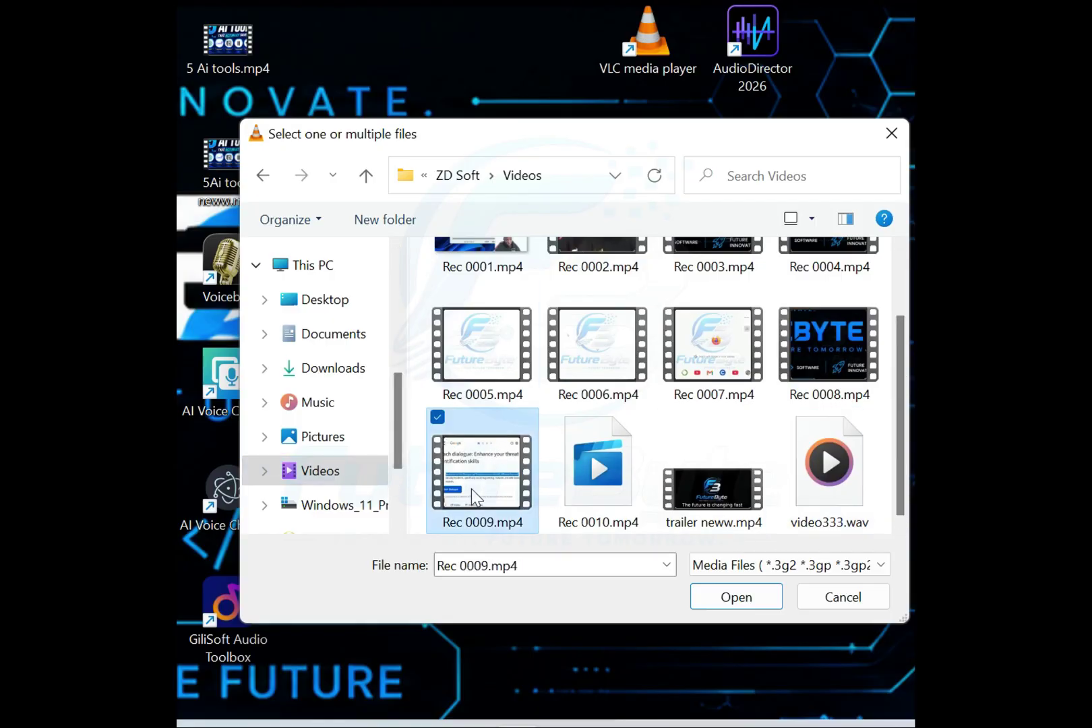
{"action": "left_click", "coordinate": [729, 593]}
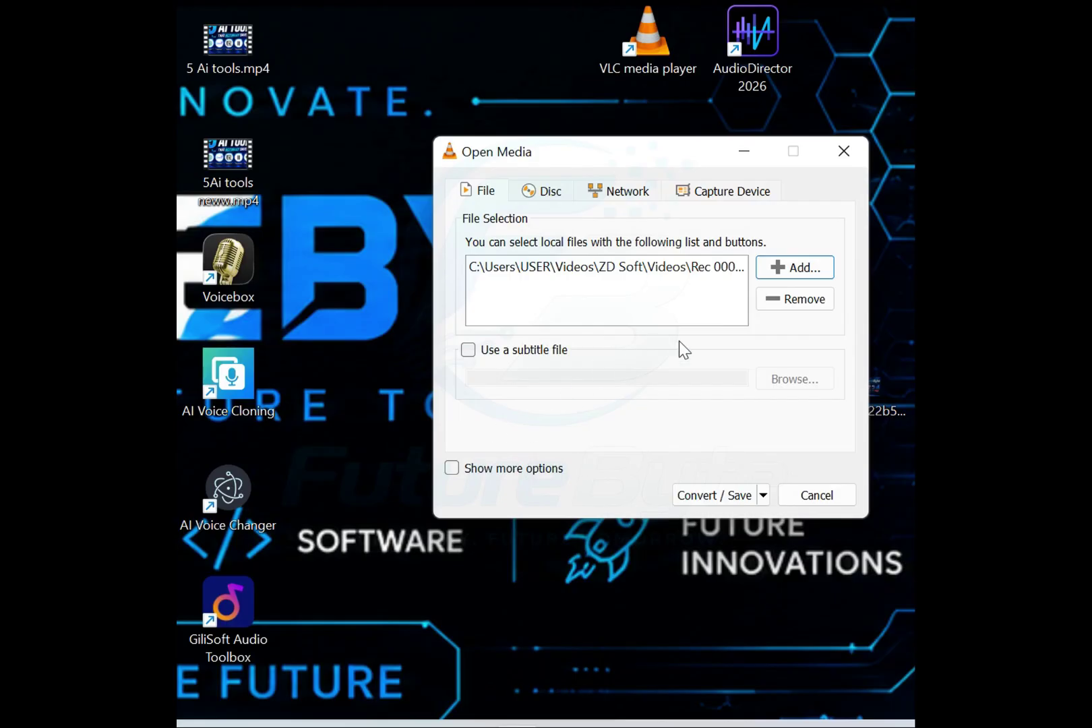
Proceed to the conversion settings, choose the Audio - CD profile and save it with WAV encapsulation
{"action": "left_click", "coordinate": [763, 495]}
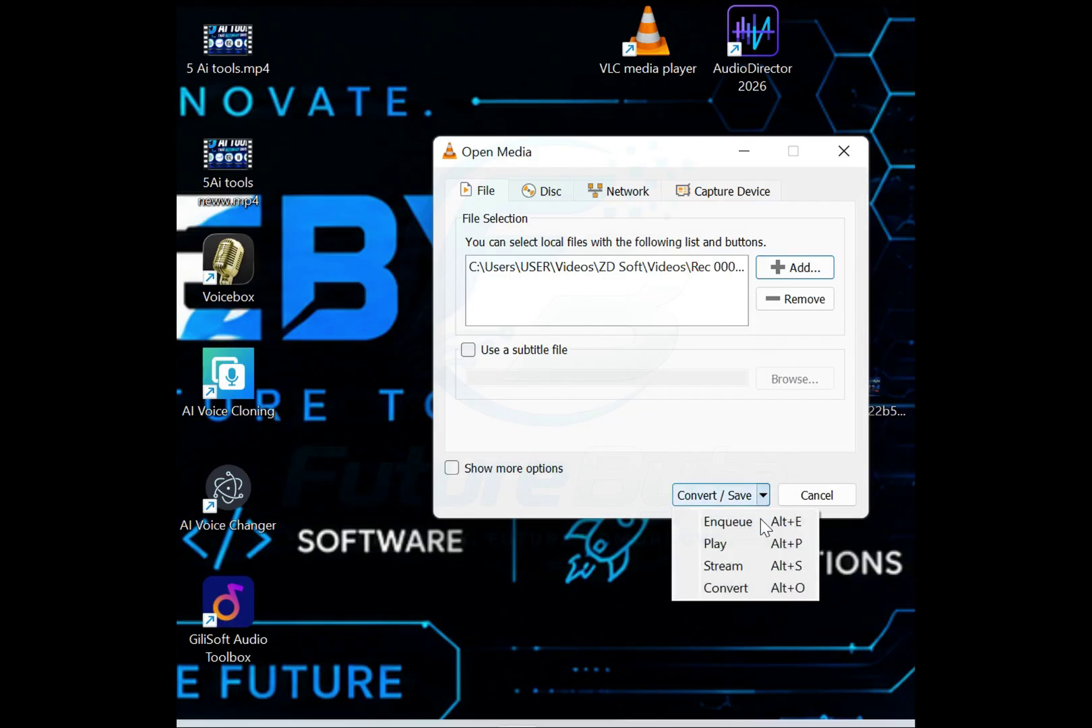
{"action": "left_click", "coordinate": [726, 587]}
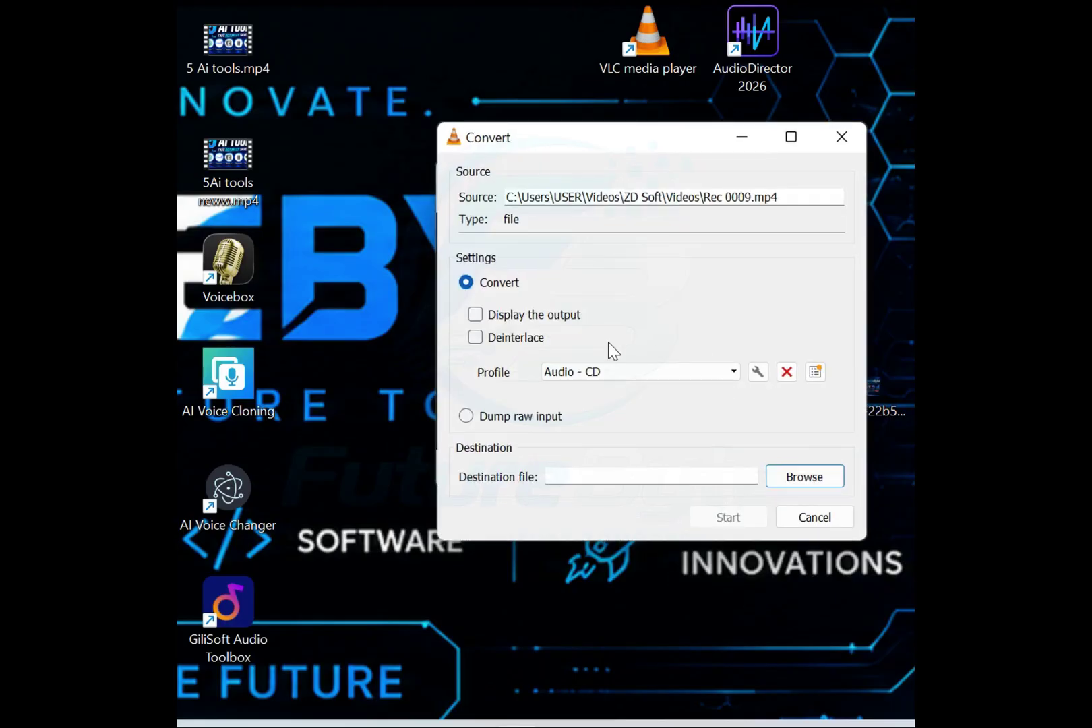
{"action": "left_click", "coordinate": [728, 373]}
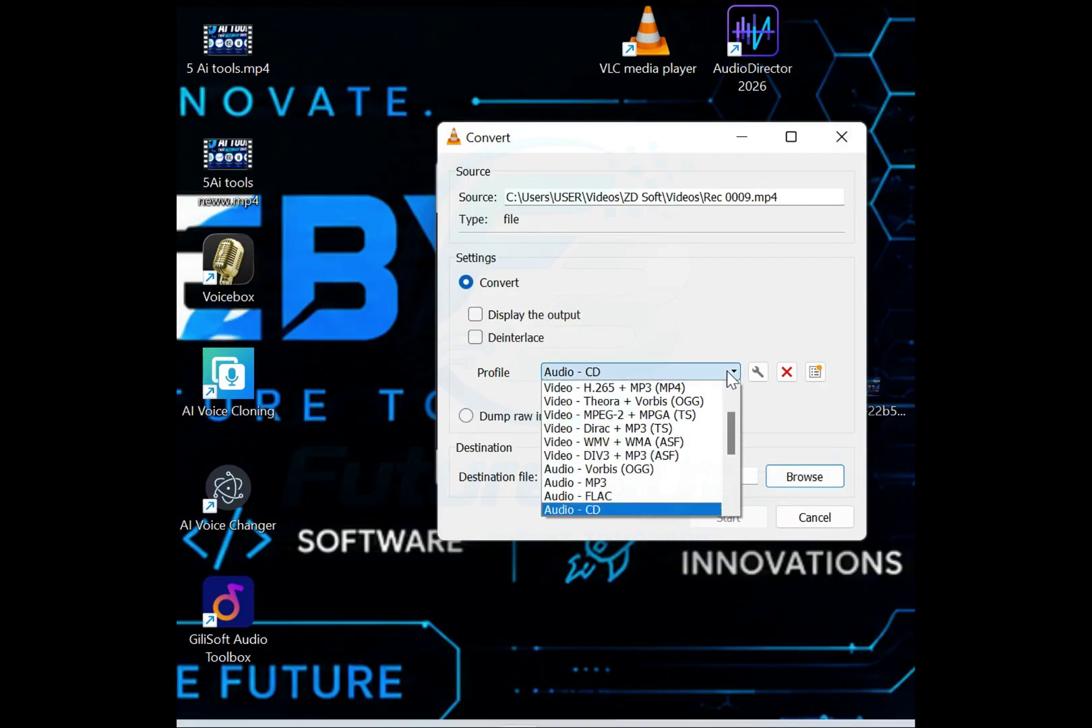
{"action": "scroll", "coordinate": [728, 419], "scroll_direction": "up", "scroll_amount": 1}
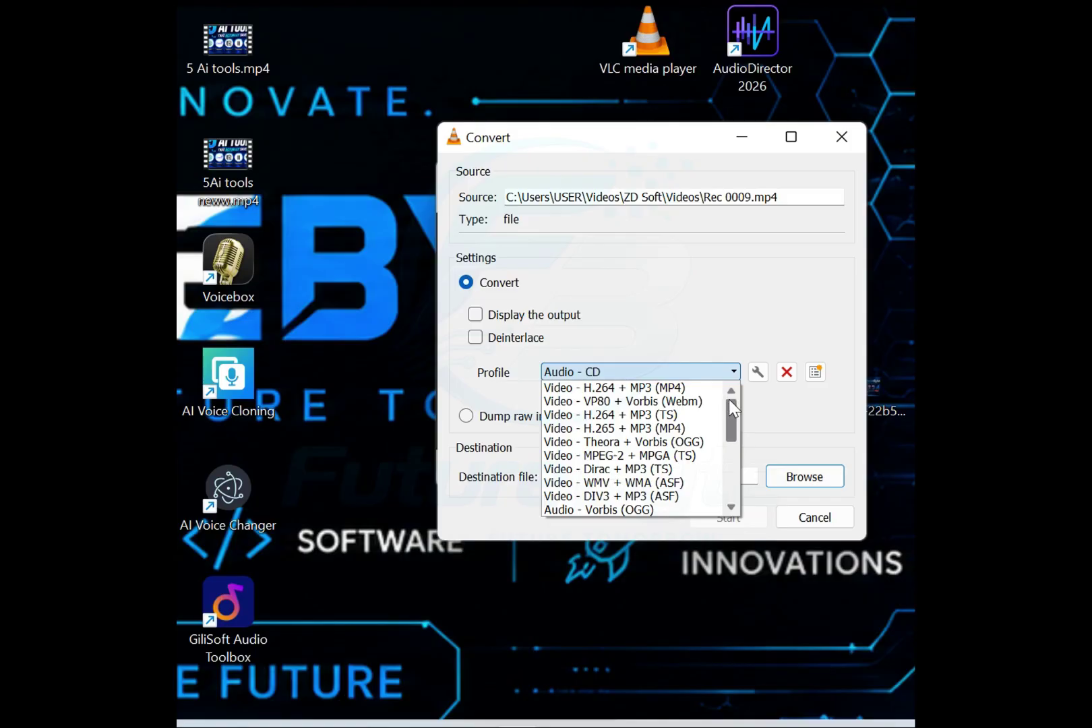
{"action": "left_click_drag", "start_coordinate": [733, 413], "coordinate": [726, 432]}
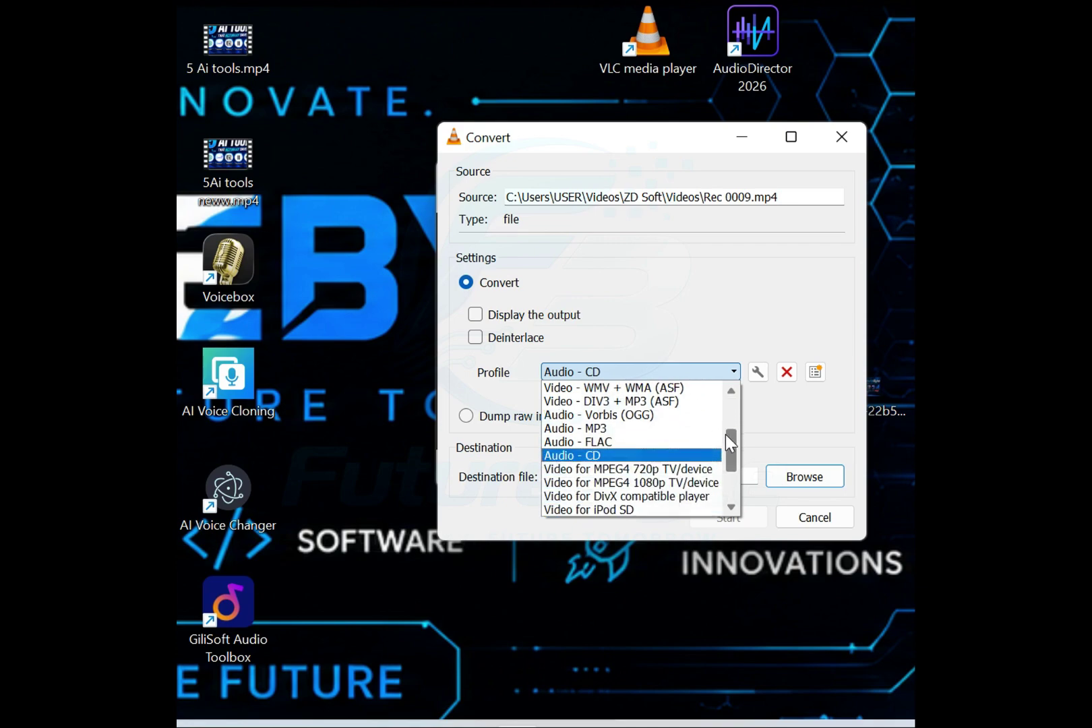
{"action": "left_click", "coordinate": [693, 456]}
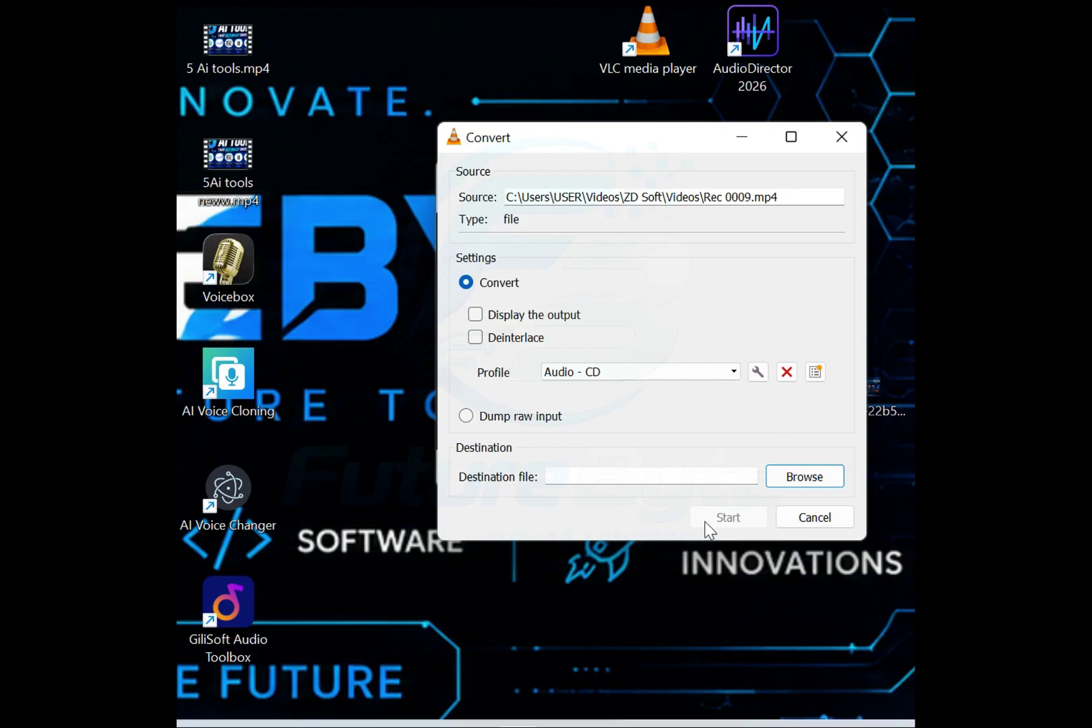
{"action": "left_click", "coordinate": [757, 372]}
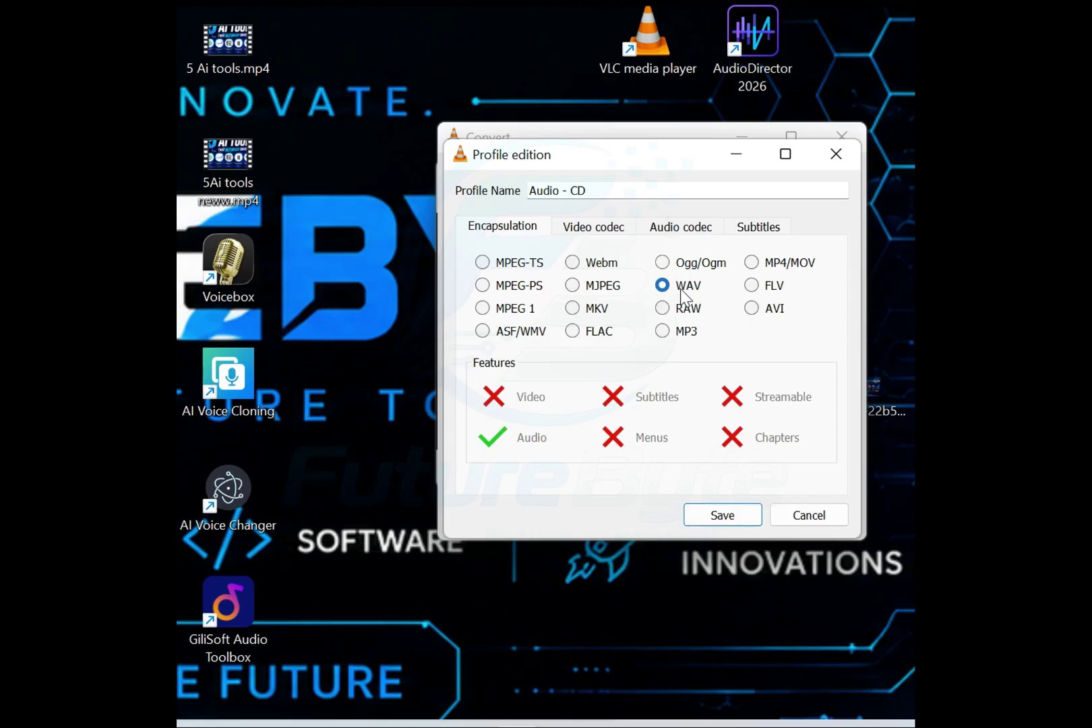
{"action": "left_click", "coordinate": [720, 515]}
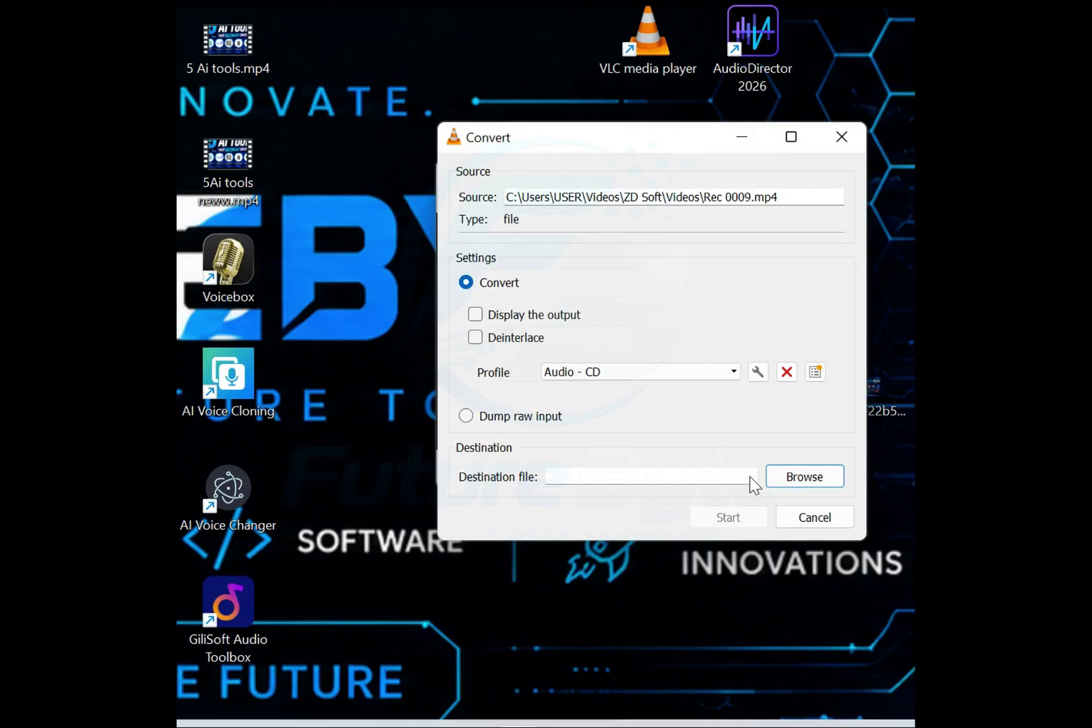
Set the destination to Rec 0009 as a WAV file in the ZD Soft Videos folder and start the conversion
{"action": "left_click", "coordinate": [797, 480]}
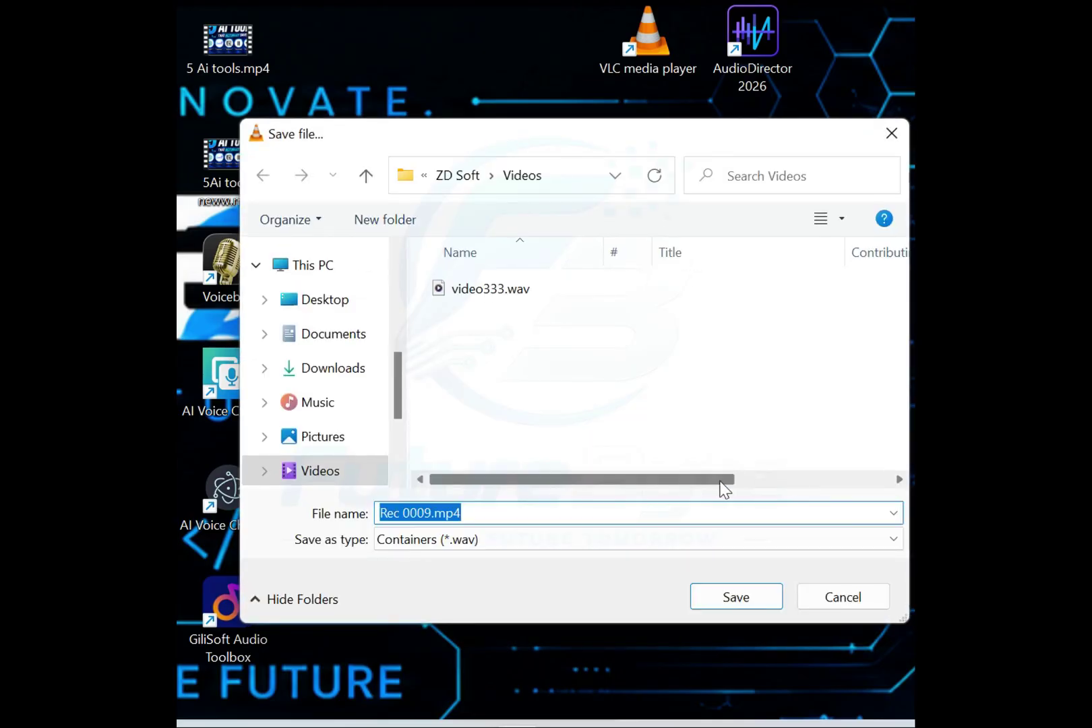
{"action": "left_click", "coordinate": [538, 514]}
{"action": "key", "text": "BackSpace"}
{"action": "key", "text": "BackSpace"}
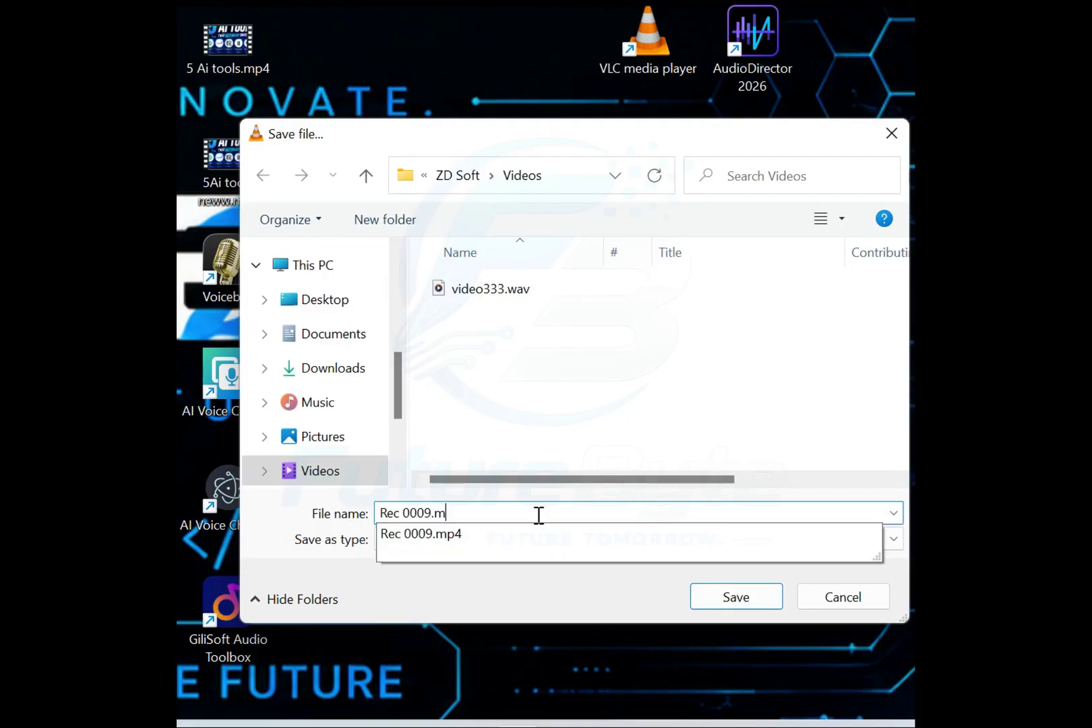
{"action": "key", "text": "BackSpace"}
{"action": "key", "text": "BackSpace"}
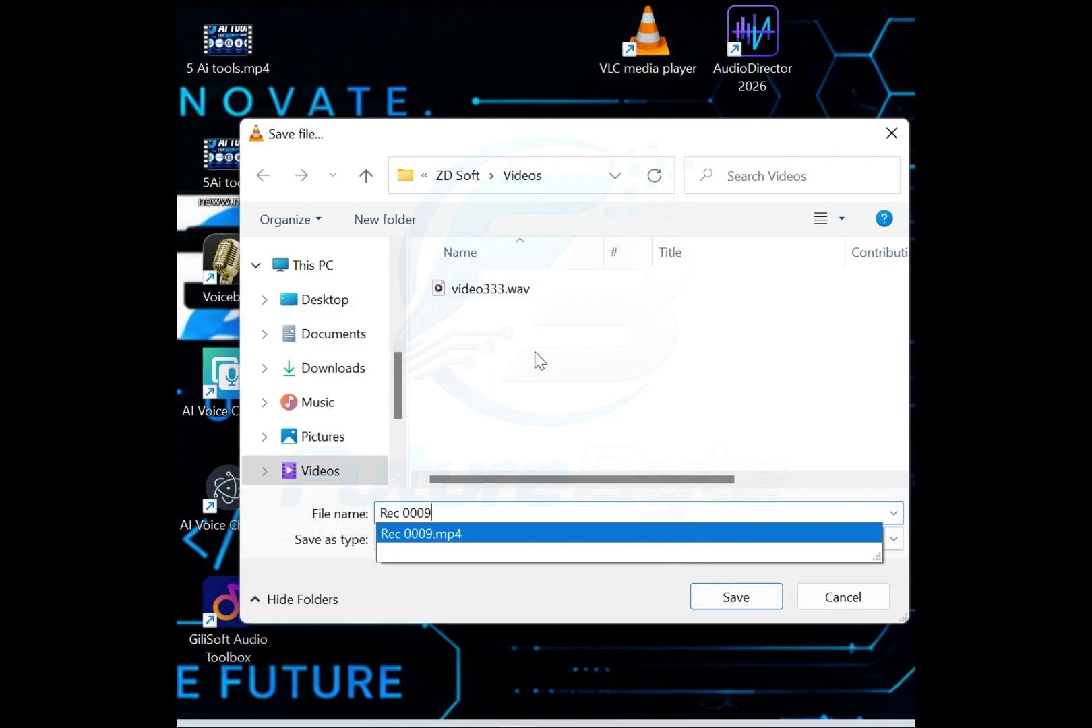
{"action": "left_click", "coordinate": [725, 597]}
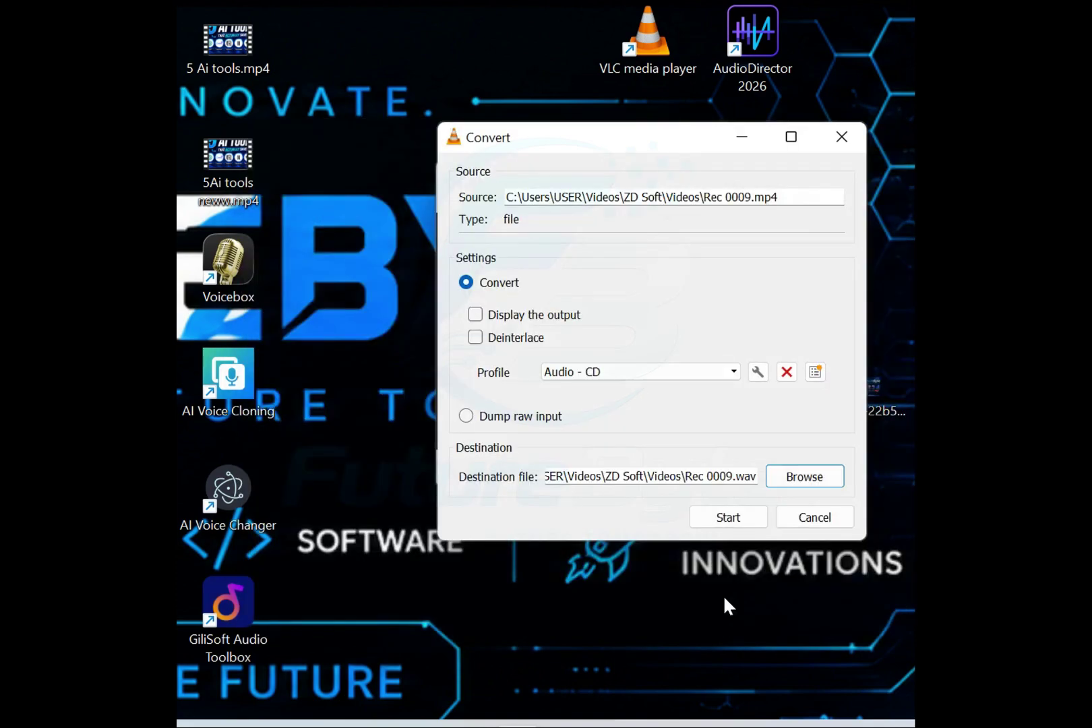
{"action": "left_click", "coordinate": [727, 519]}
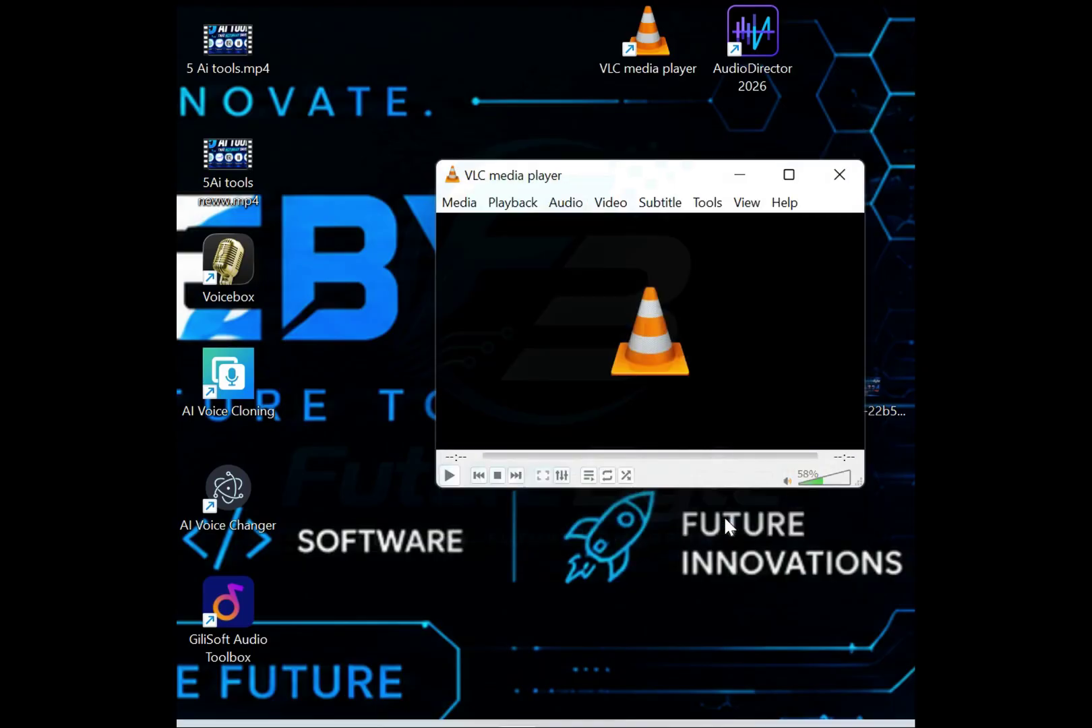
Switch to the File Explorer window showing the Videos folder
{"action": "mouse_move", "coordinate": [407, 663]}
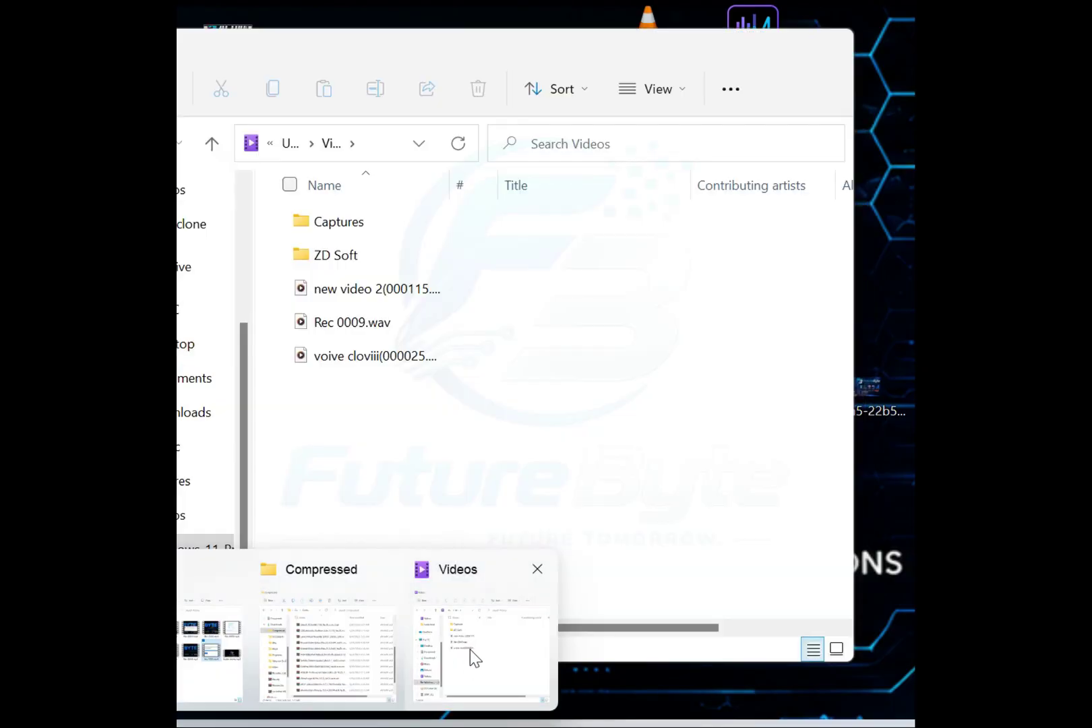
{"action": "left_click", "coordinate": [469, 671]}
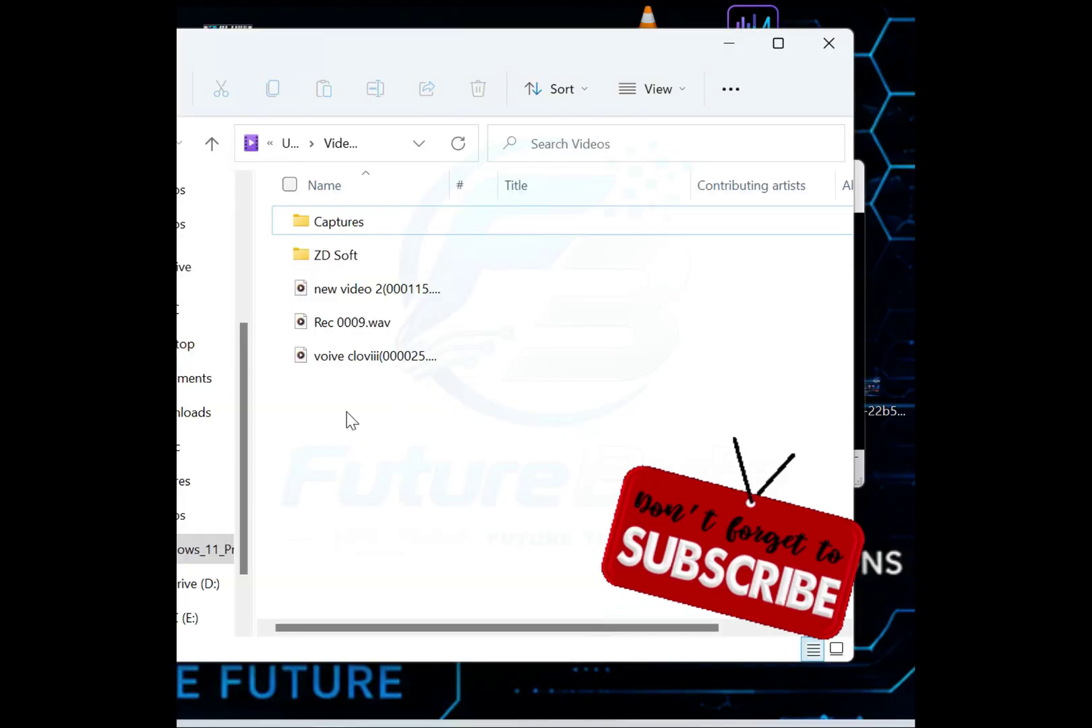